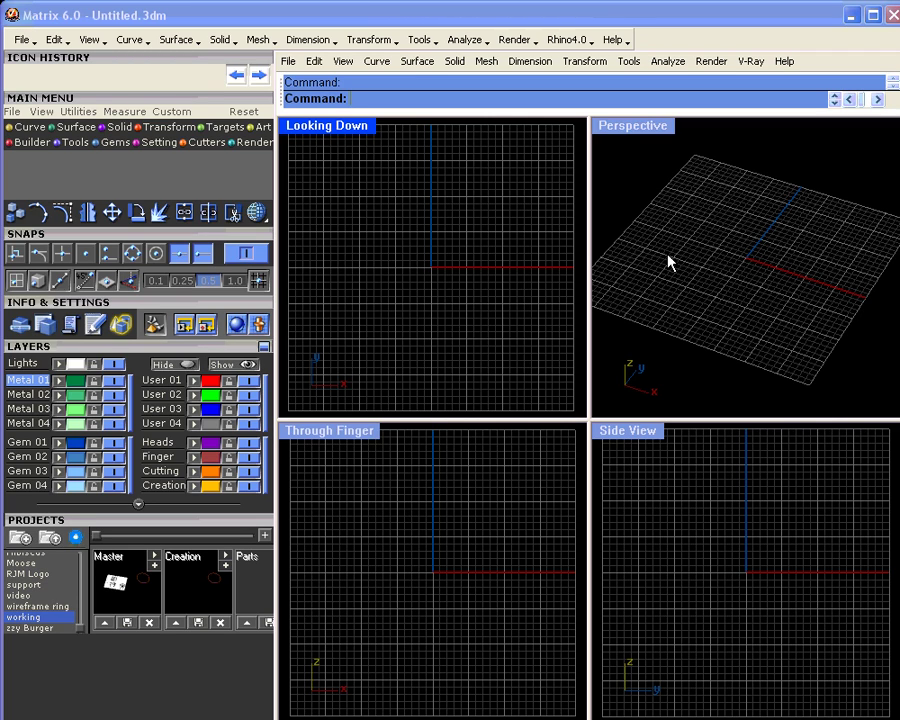
Step: Check the installed plug-ins list for the Edge Softening plug-in entry
type("PlugInManager")
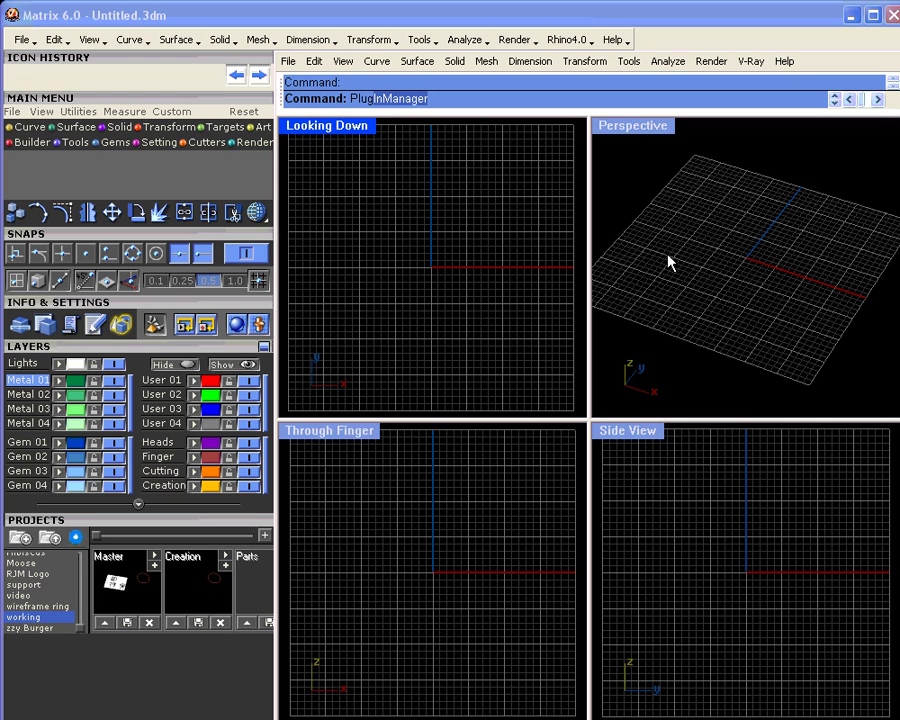
key("Return")
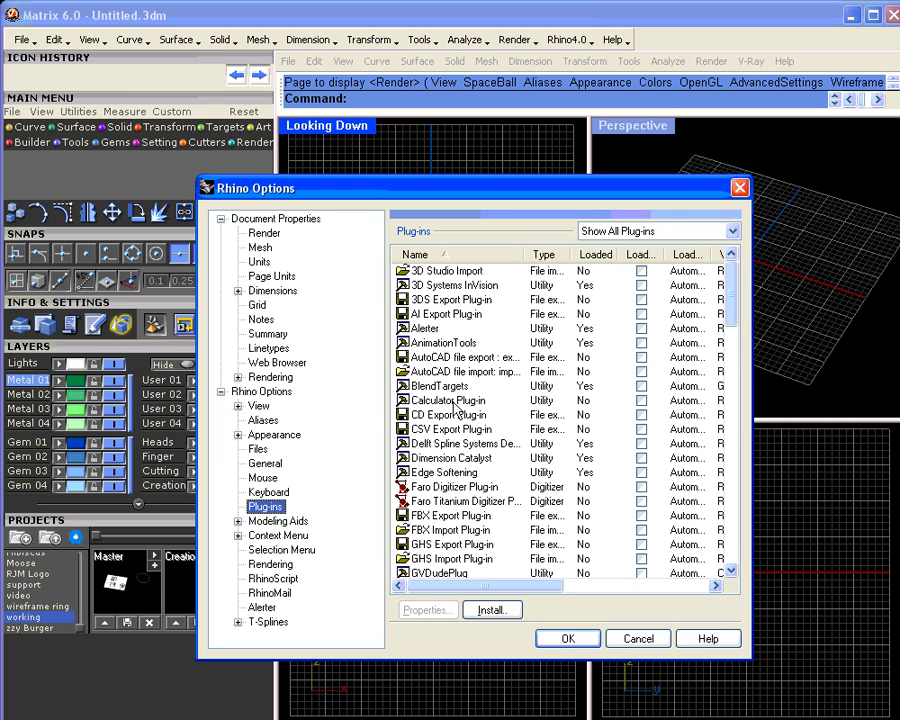
left_click(447, 474)
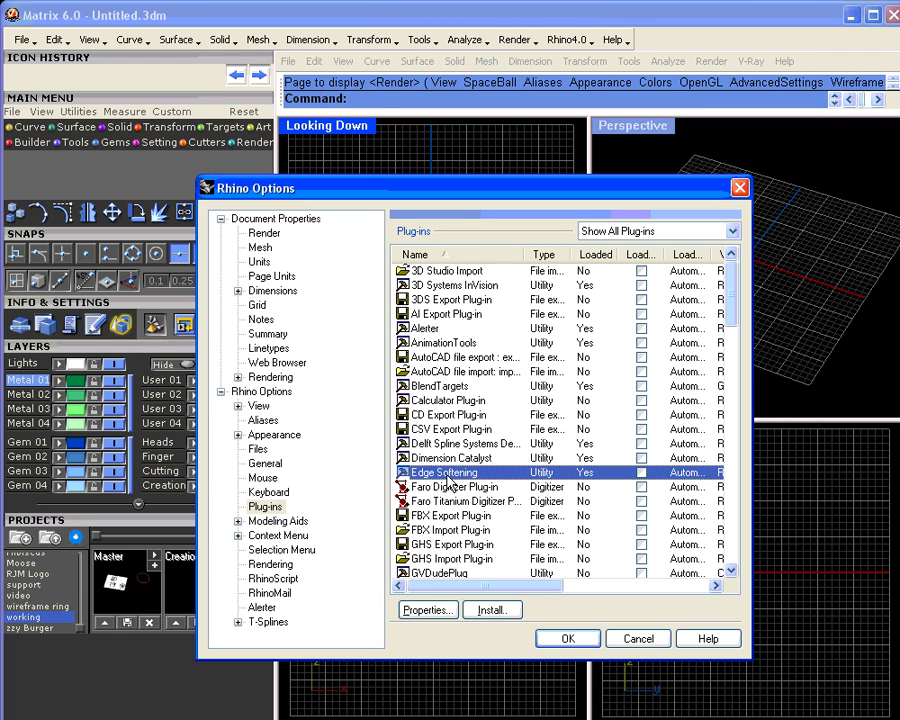
Step: Close the plug-in options and open the wiki's Rhino 4.0 Labs page, scrolling down its list
left_click(638, 639)
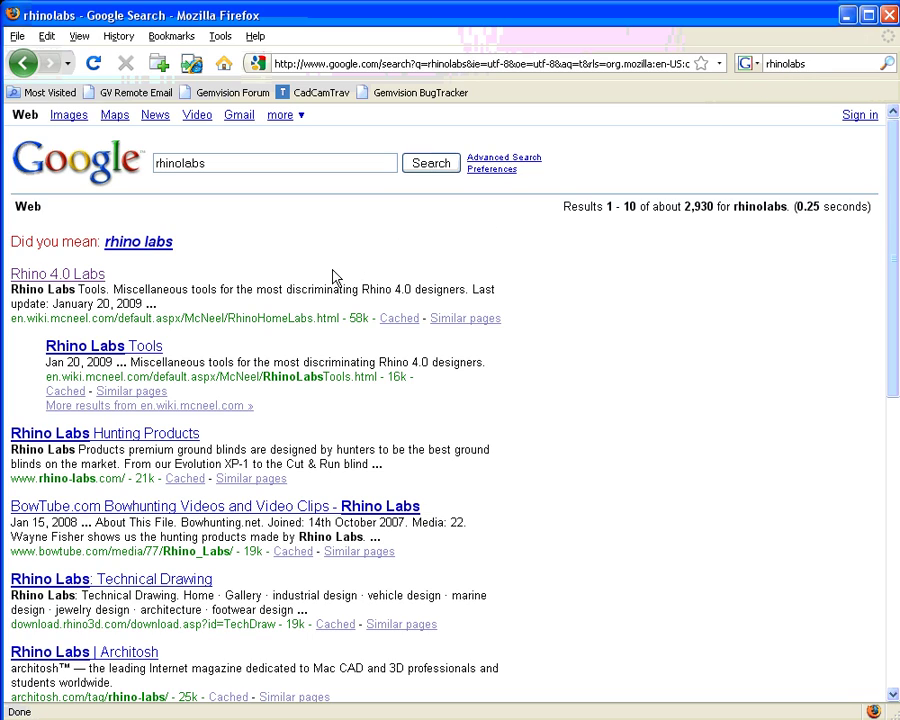
left_click(76, 276)
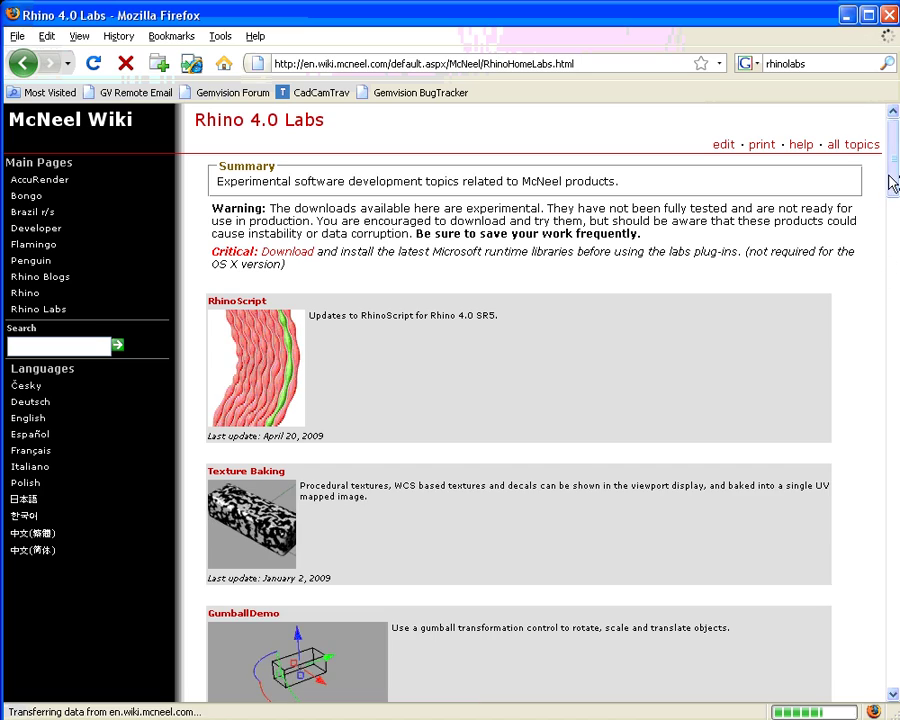
left_click_drag(890, 181, 887, 340)
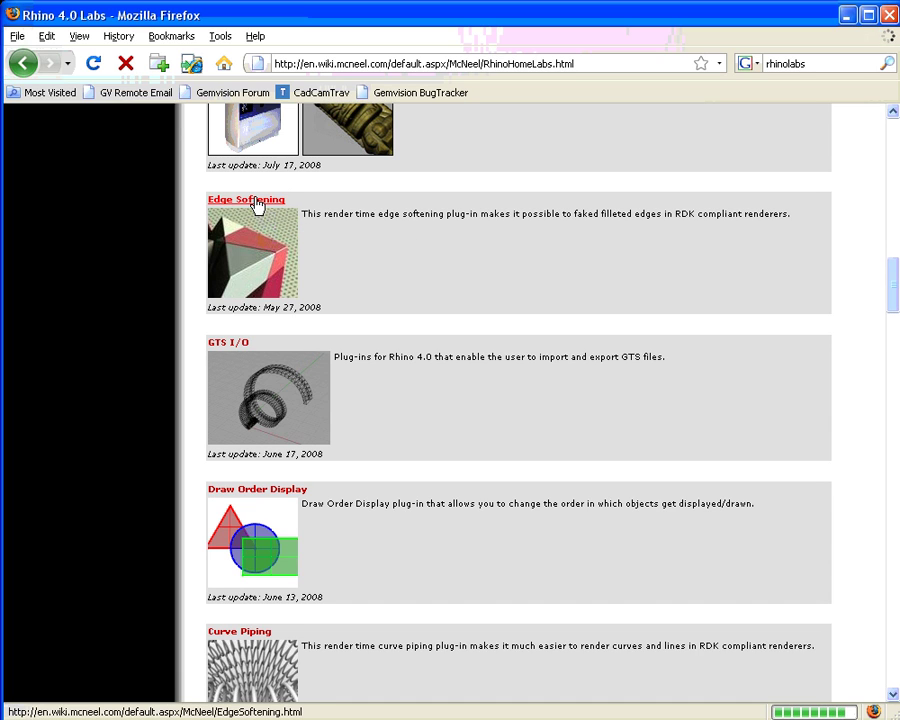
Step: Open the Edge Softening wiki page and save the EdgeSoftening.zip plug-in download
left_click(261, 201)
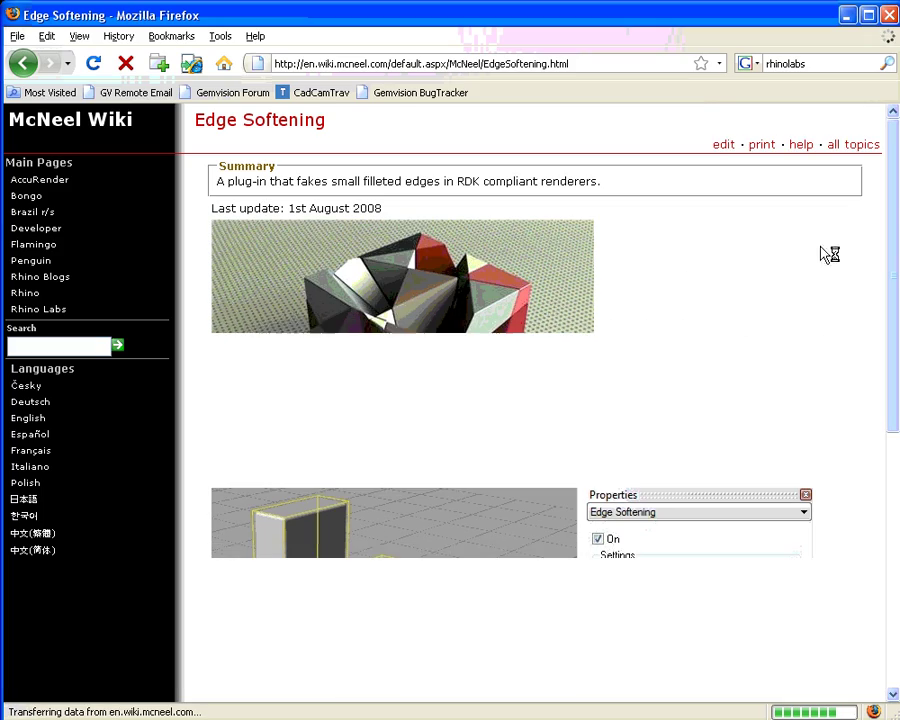
left_click_drag(890, 201, 878, 446)
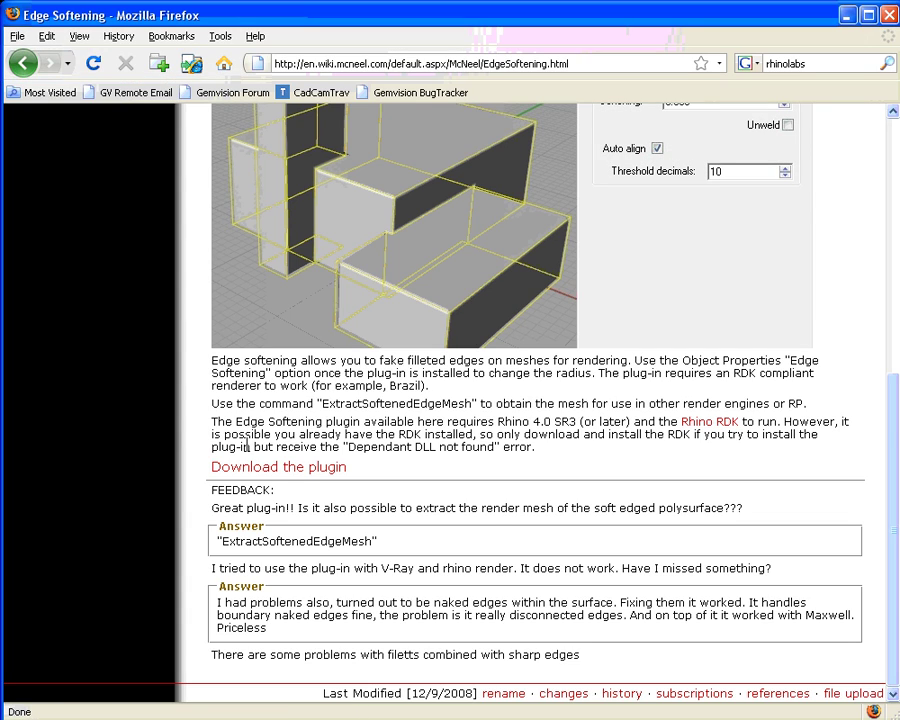
left_click(293, 468)
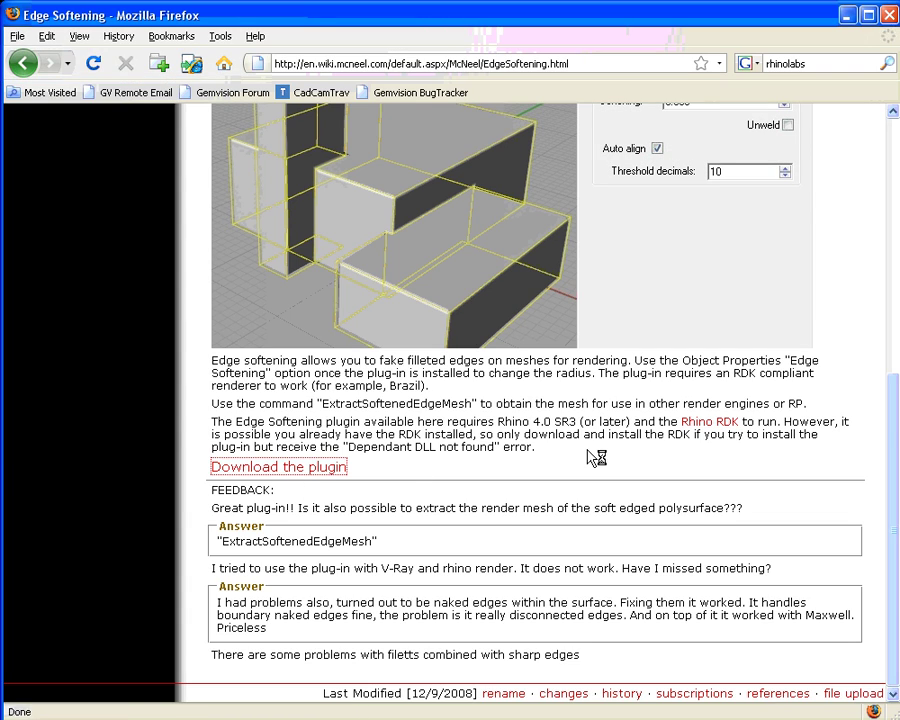
left_click(669, 538)
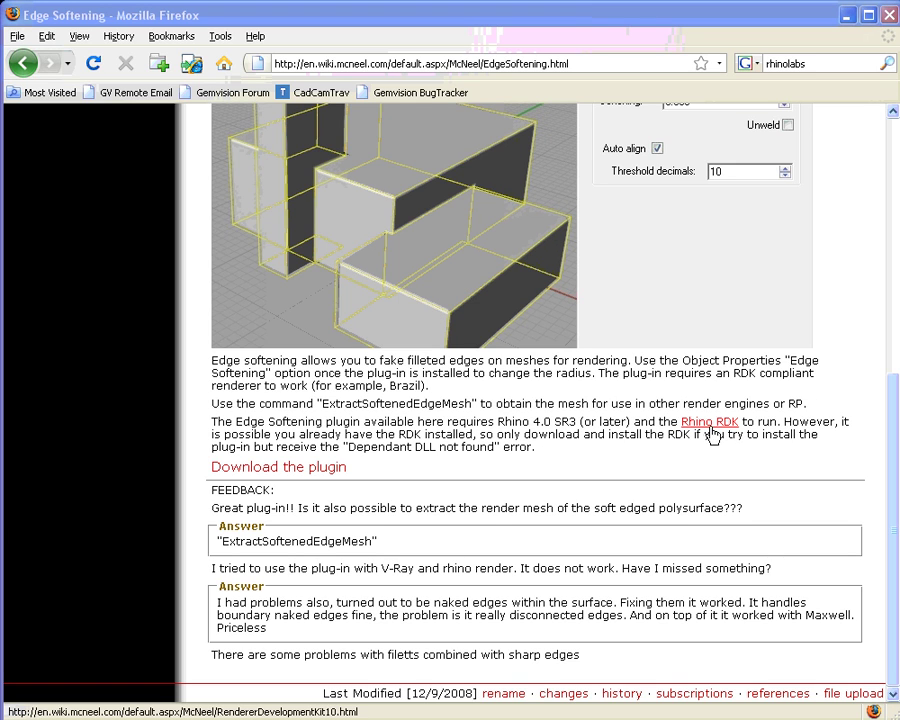
Step: Open the Rhino RDK page, scroll to Downloads and download the RDK plug-in installer
left_click(709, 424)
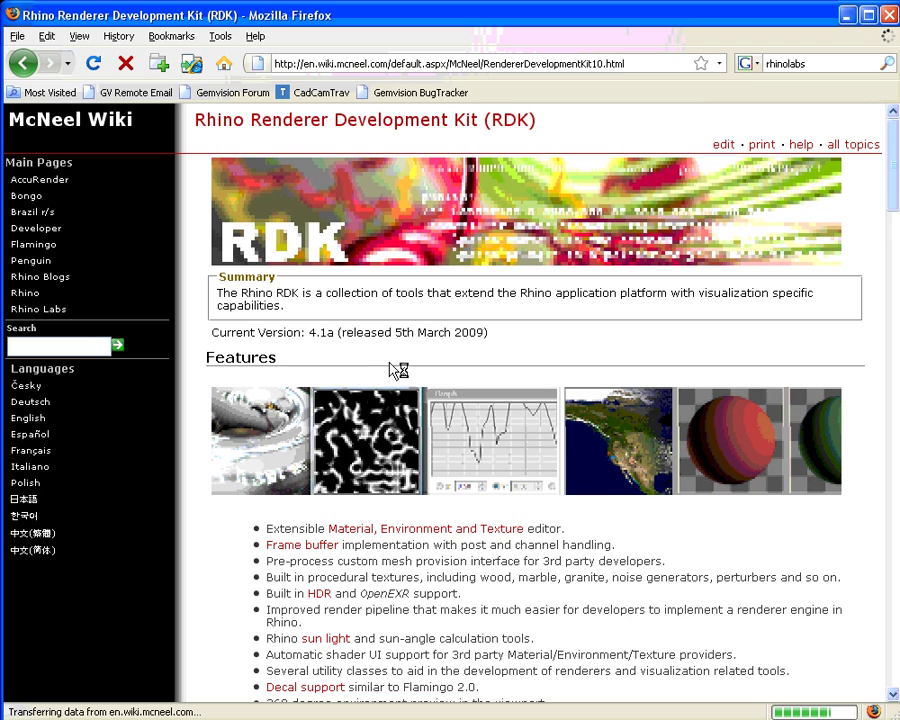
scroll(458, 348, "down", 2)
scroll(461, 348, "down", 6)
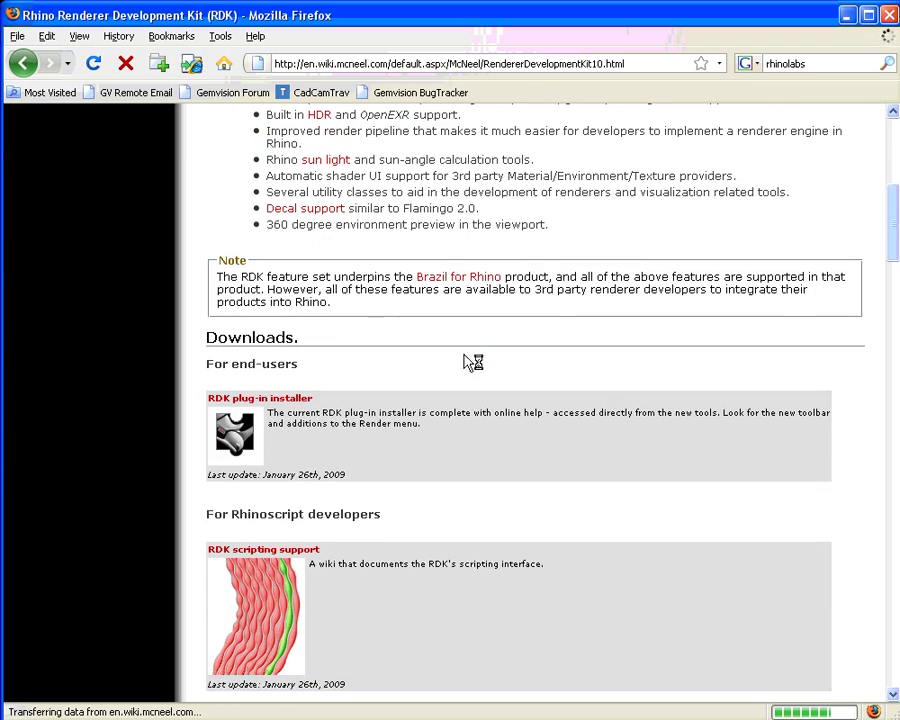
scroll(469, 364, "down", 2)
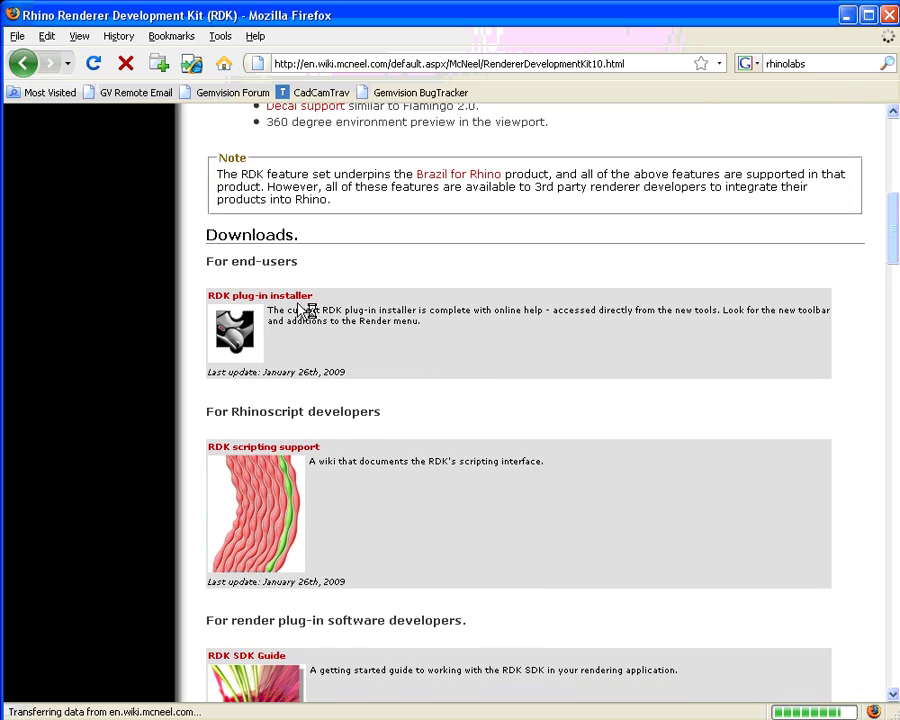
scroll(392, 350, "down", 2)
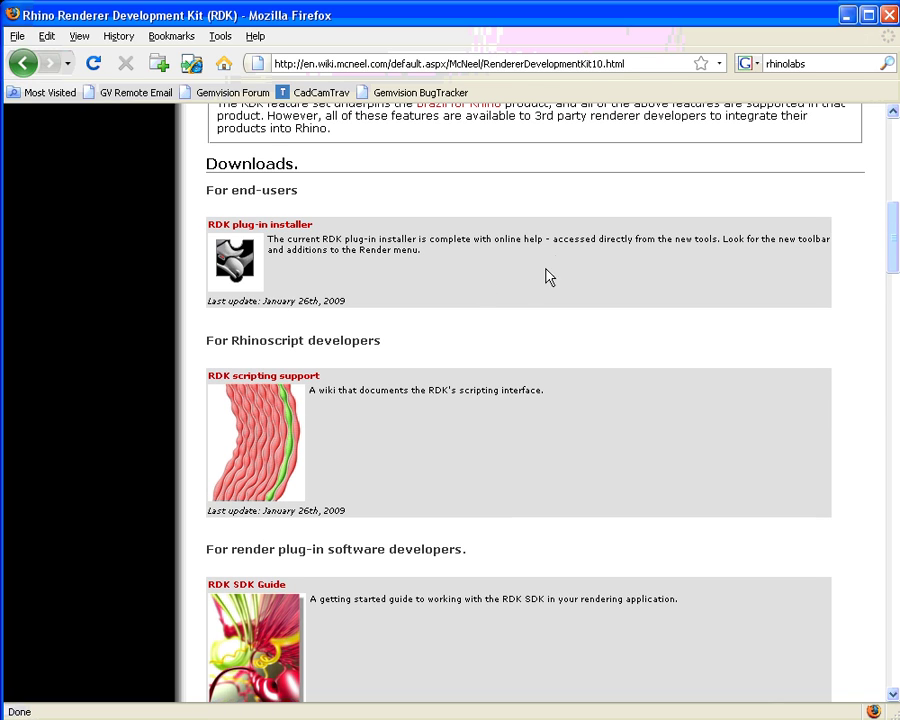
left_click_drag(893, 237, 894, 296)
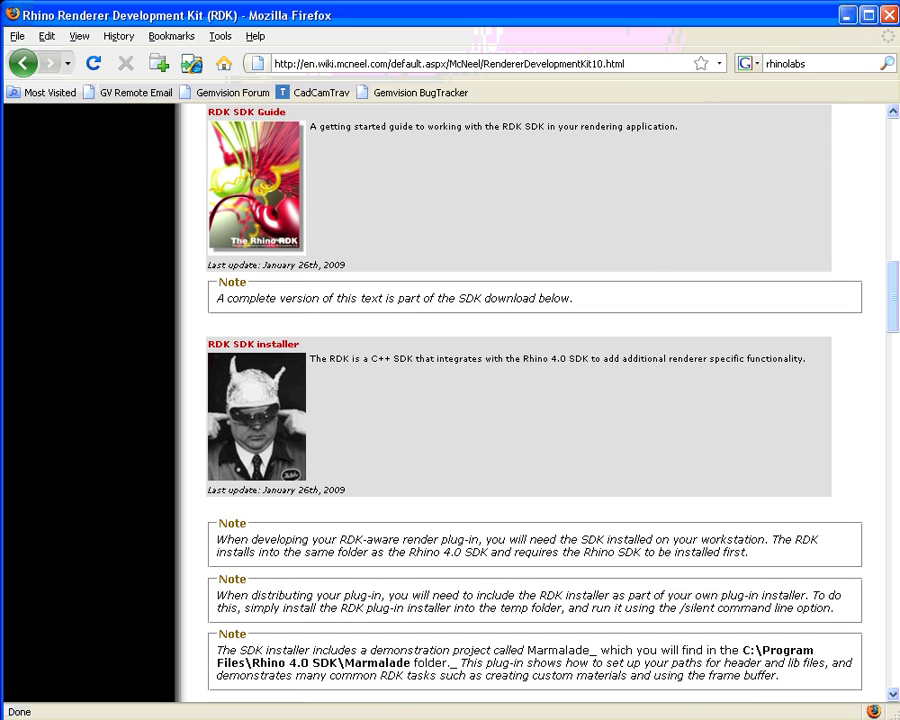
left_click_drag(895, 325, 893, 226)
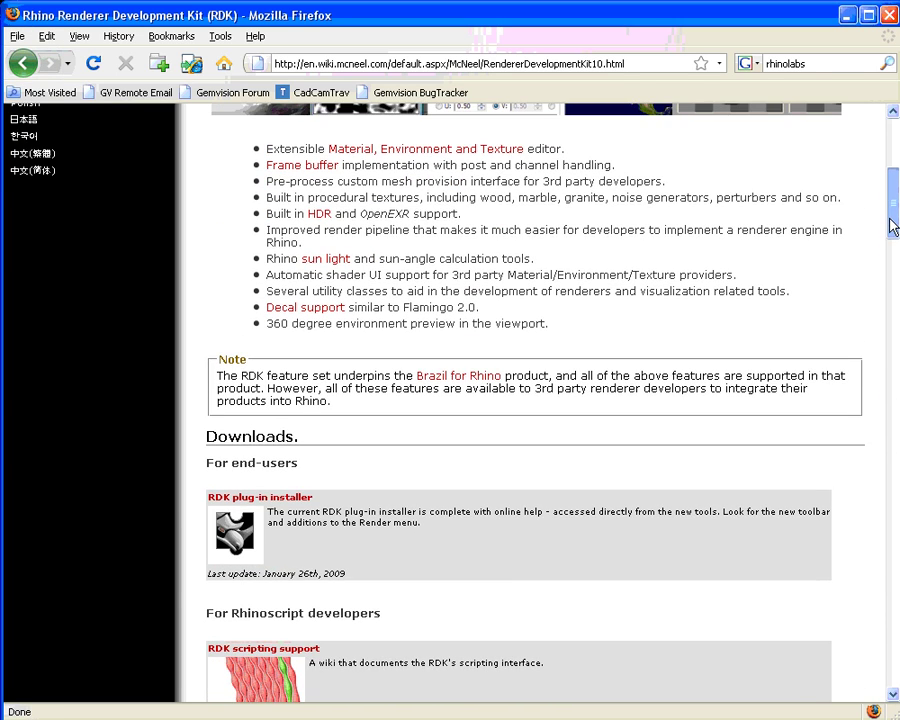
left_click(290, 498)
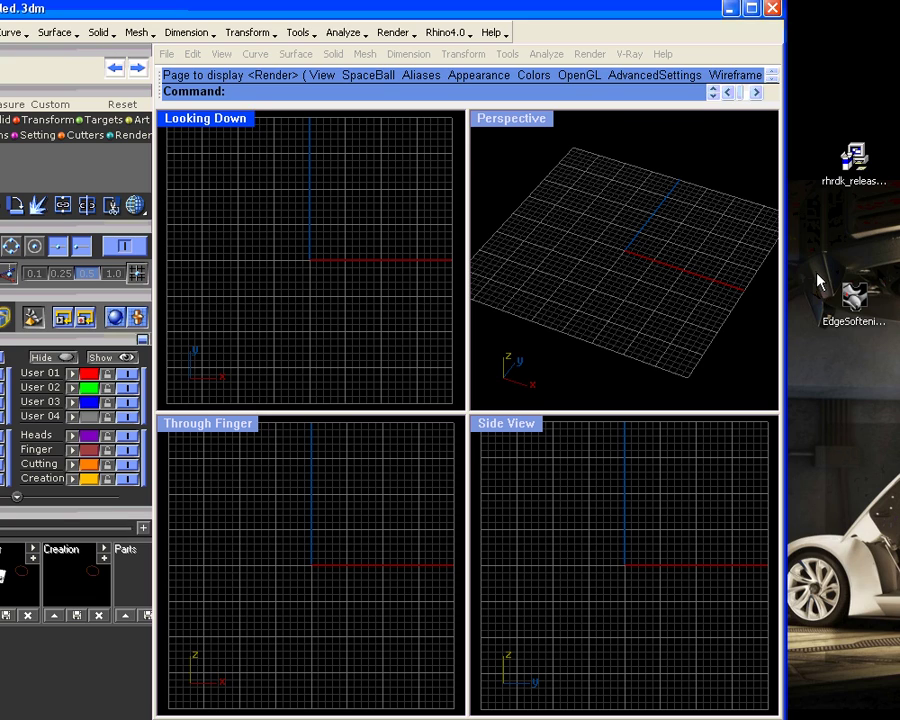
Step: Launch the rhrdk_release_20090122.exe RDK installer from the desktop
left_click(853, 168)
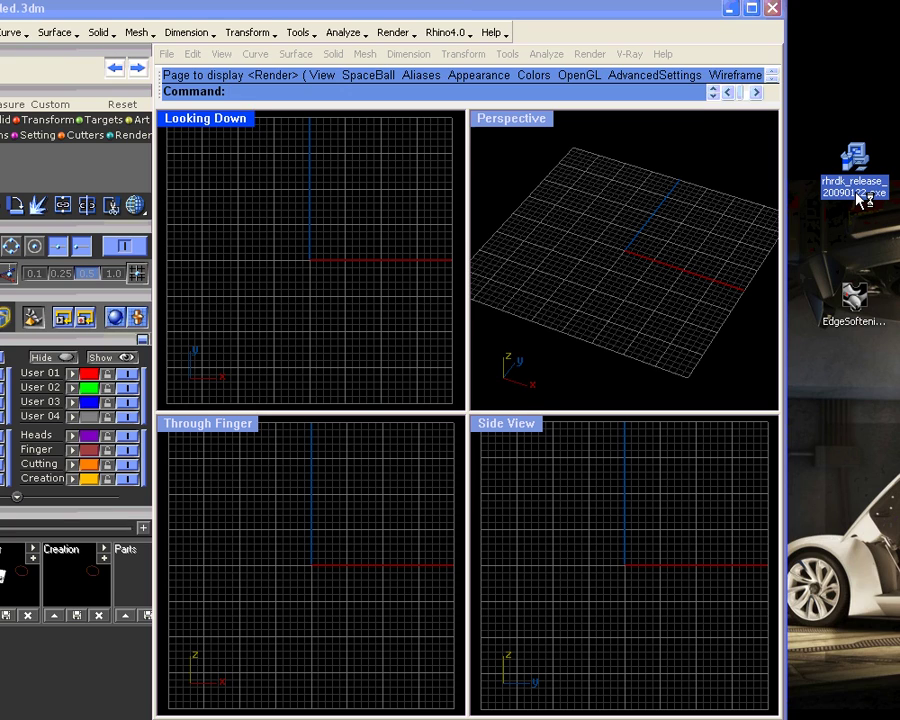
double_click(858, 195)
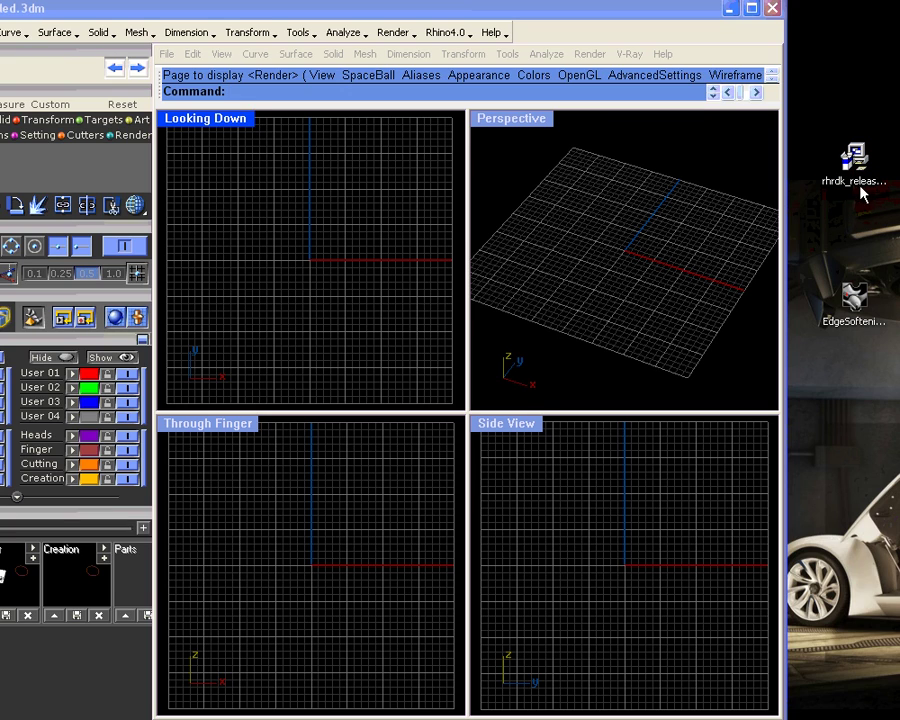
left_click(856, 182)
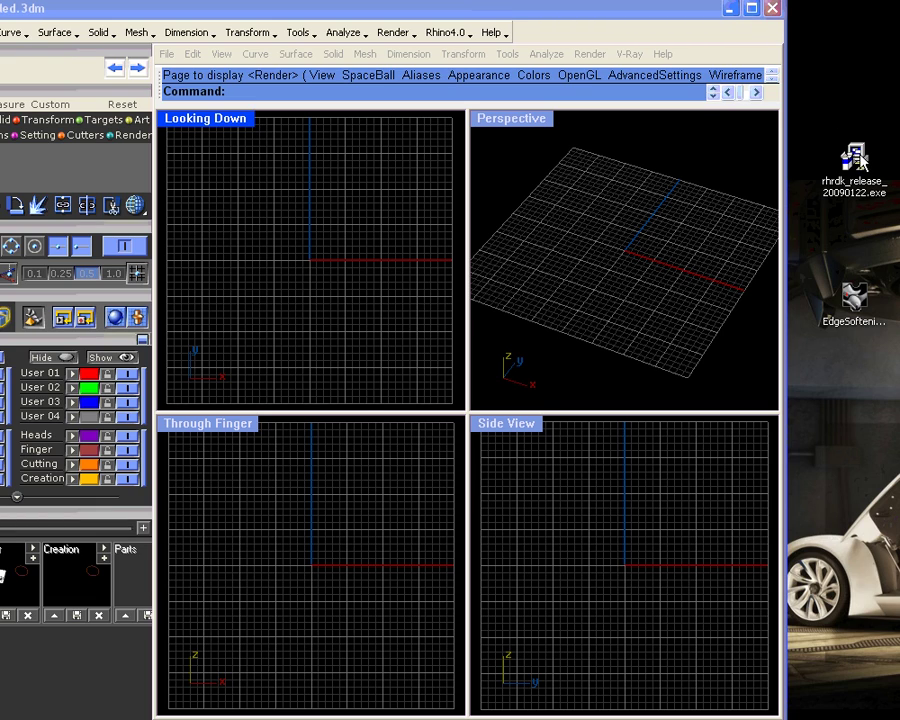
left_click(855, 186)
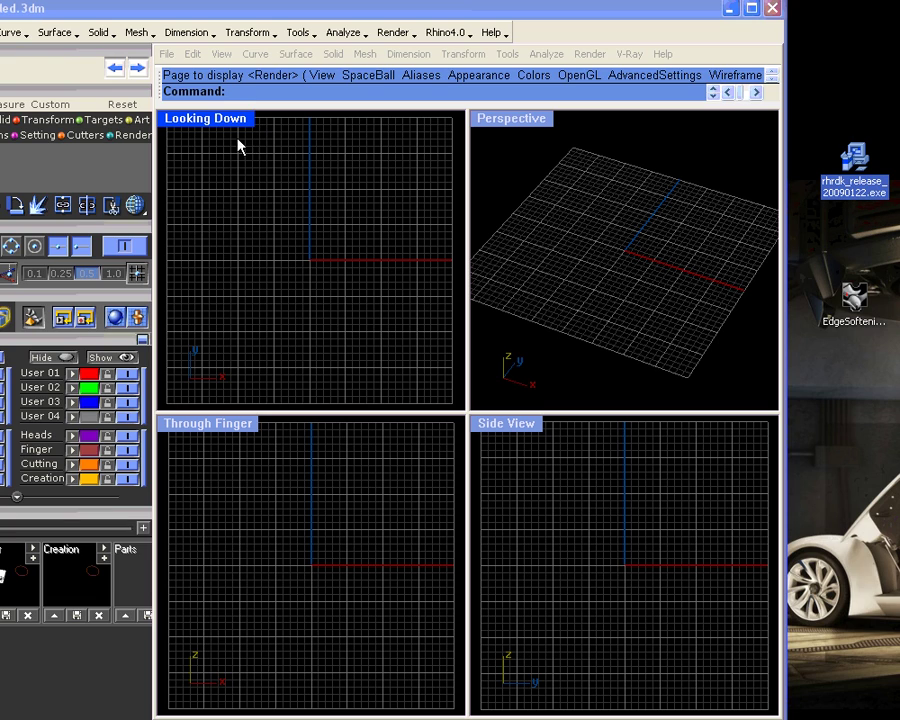
Step: Move the EdgeSoftening.rhp icon just below the installer and open My Computer
left_click(854, 303)
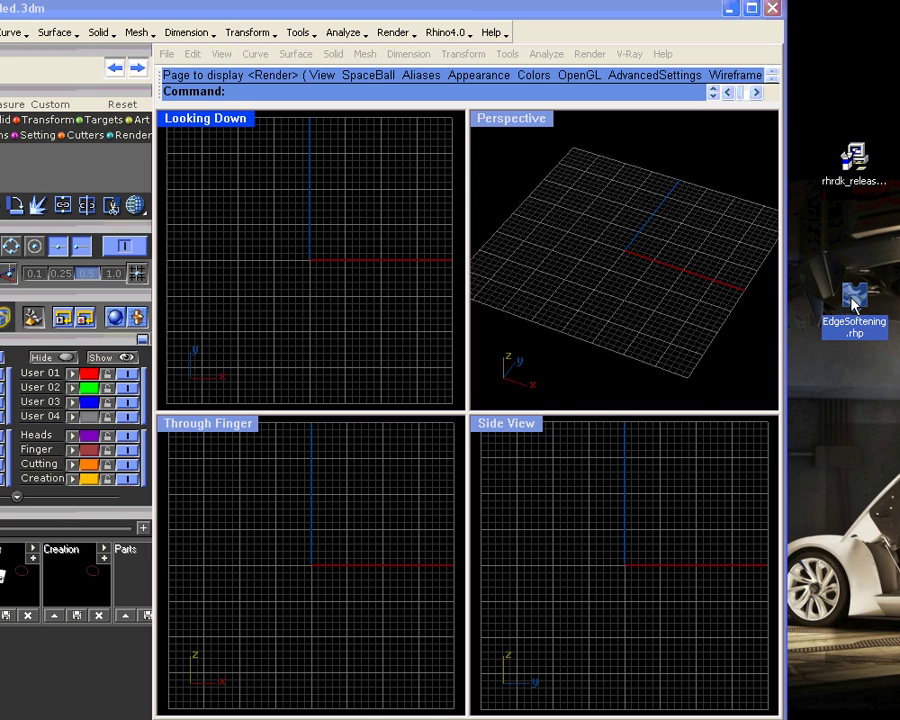
left_click_drag(854, 303, 848, 266)
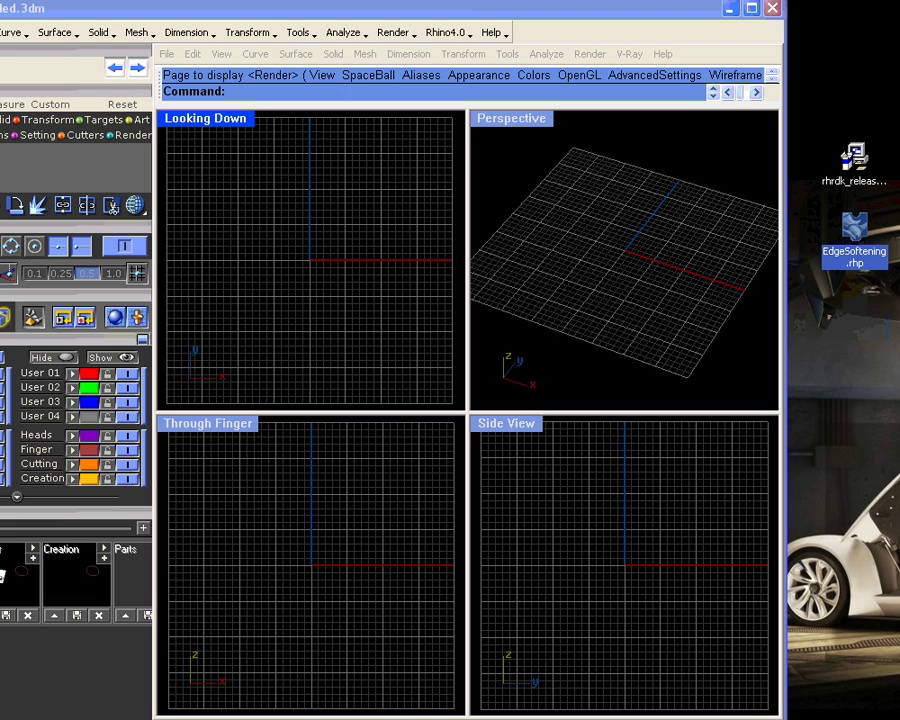
key("super+e")
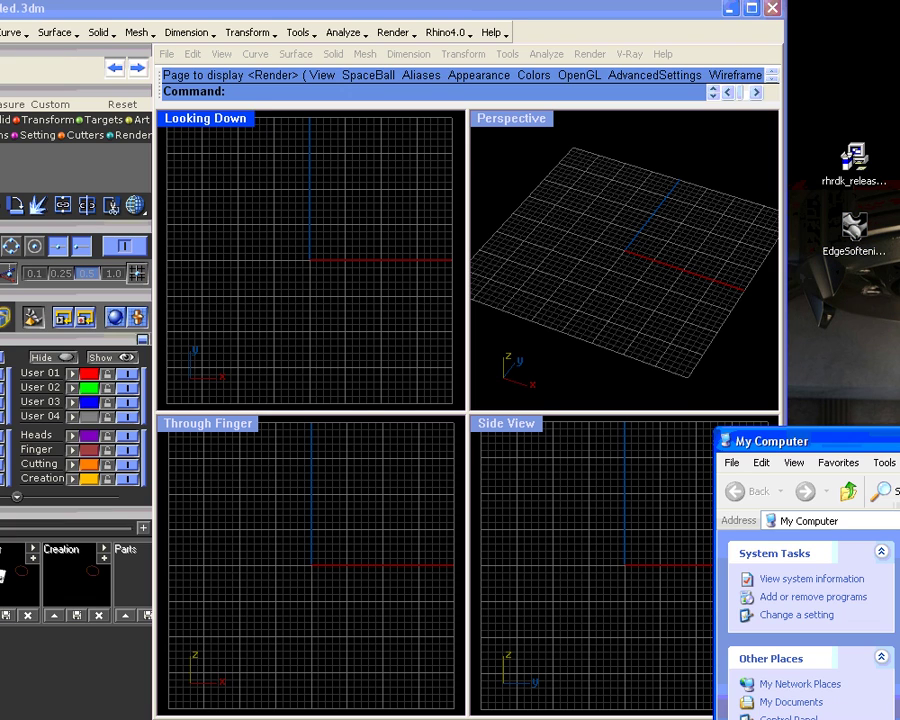
Step: Navigate to the C:\Program Files\Matrix60\Plugin folder
key("Return")
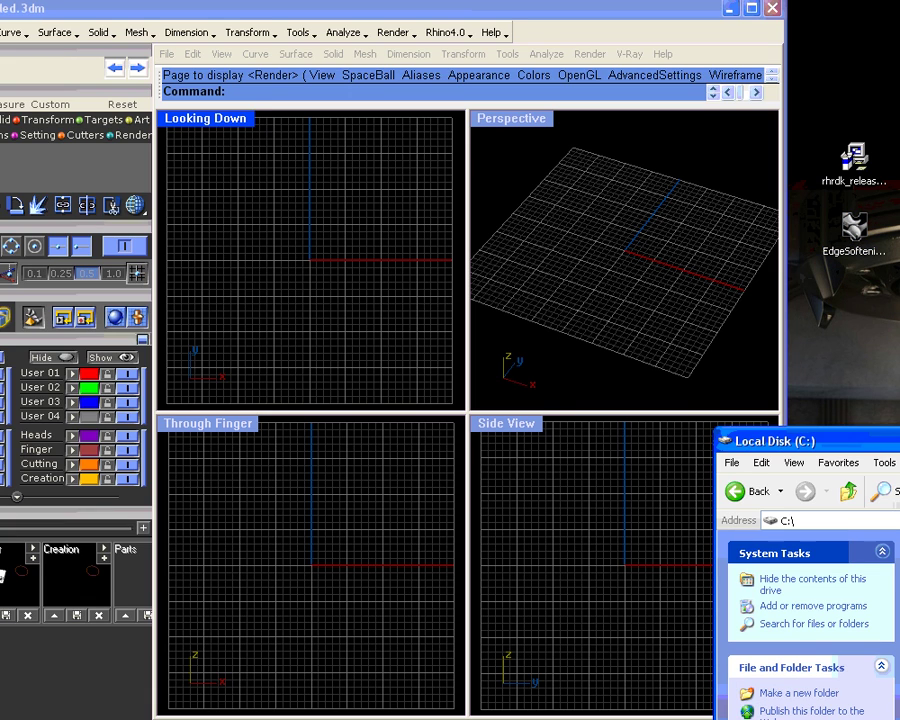
key("Return")
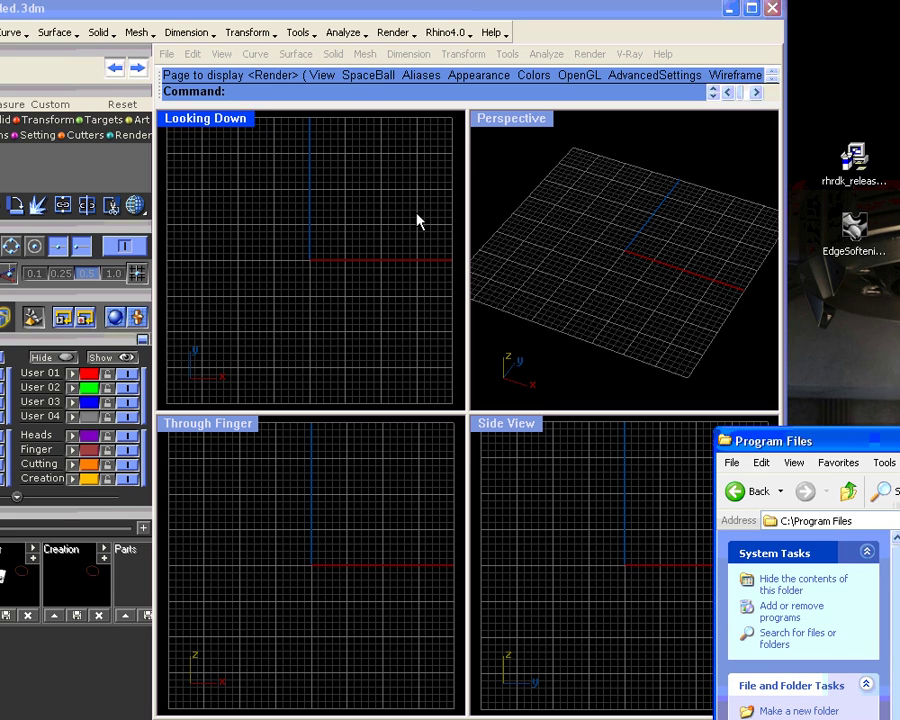
left_click_drag(895, 448, 373, 128)
scroll(464, 387, "down", 2)
scroll(464, 387, "down", 12)
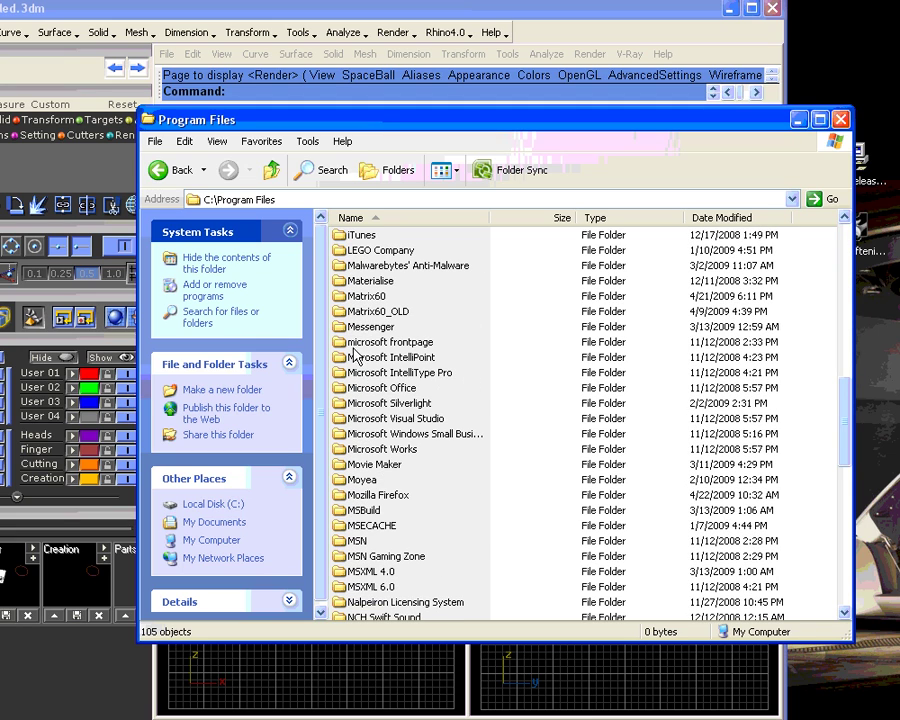
double_click(363, 298)
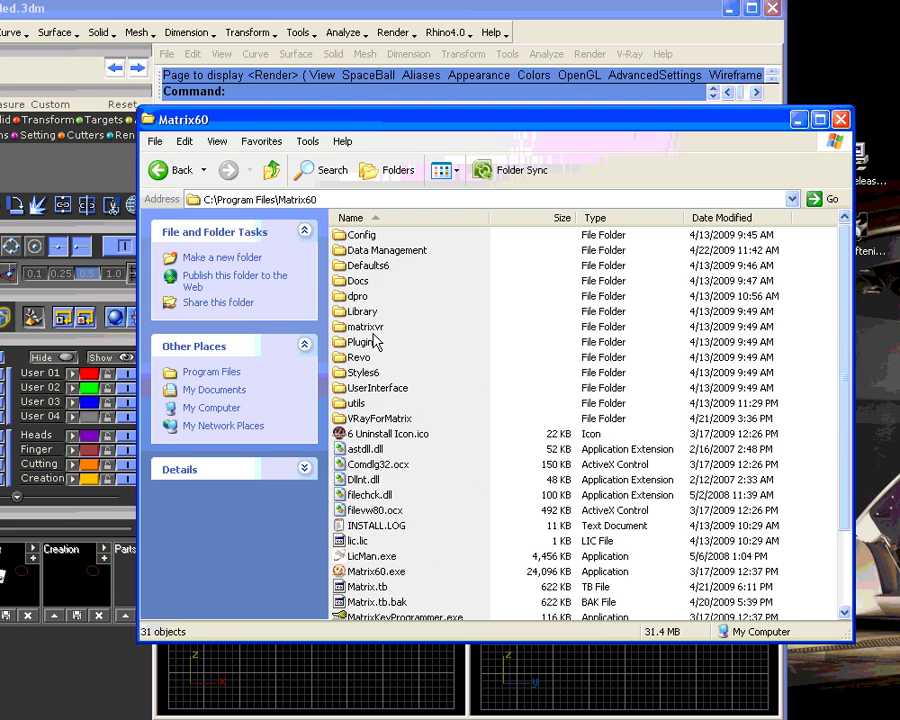
left_click(361, 344)
double_click(361, 344)
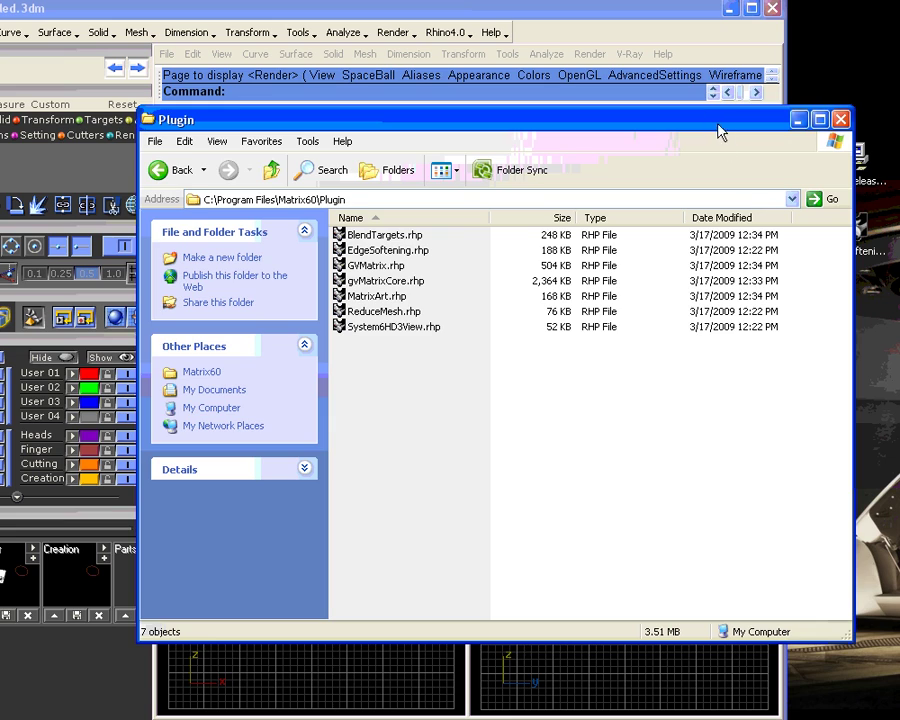
Step: Select EdgeSoftening.rhp and carry it toward the Matrix Looking Down viewport
left_click_drag(719, 132, 674, 163)
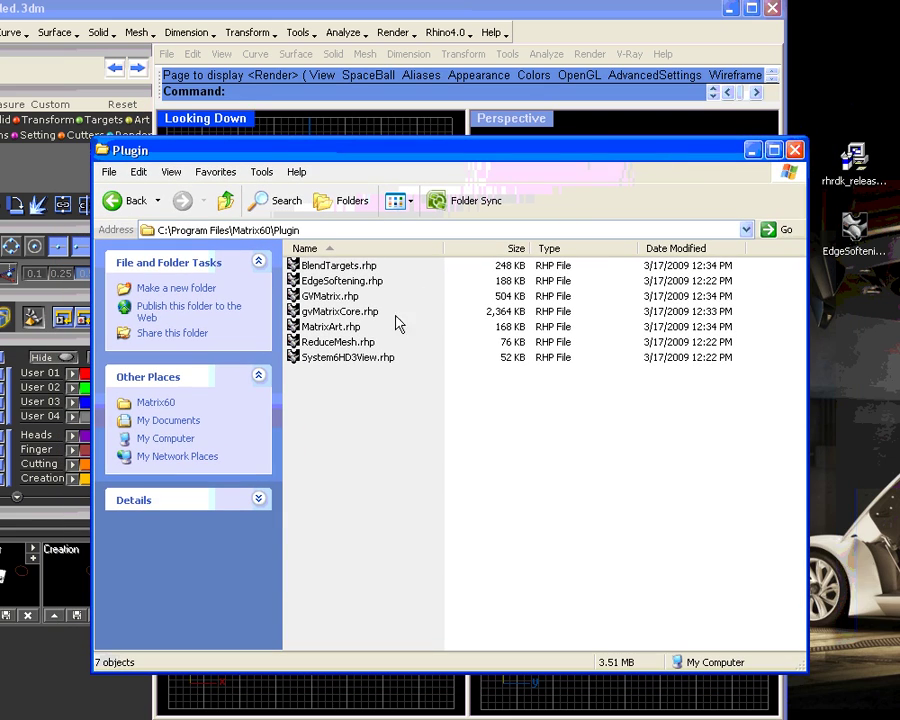
left_click(330, 281)
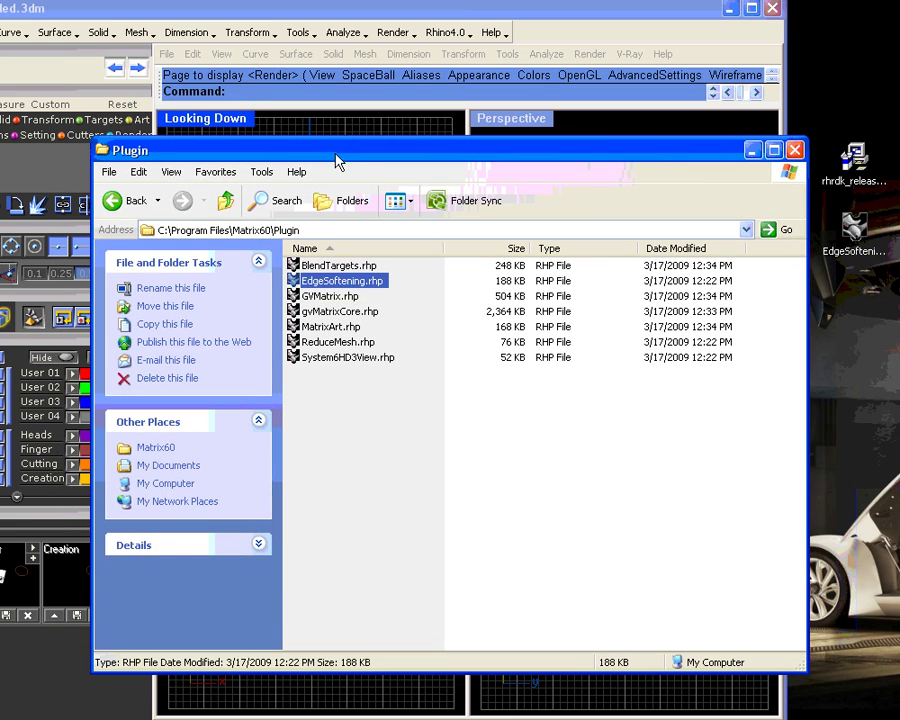
left_click_drag(336, 158, 676, 168)
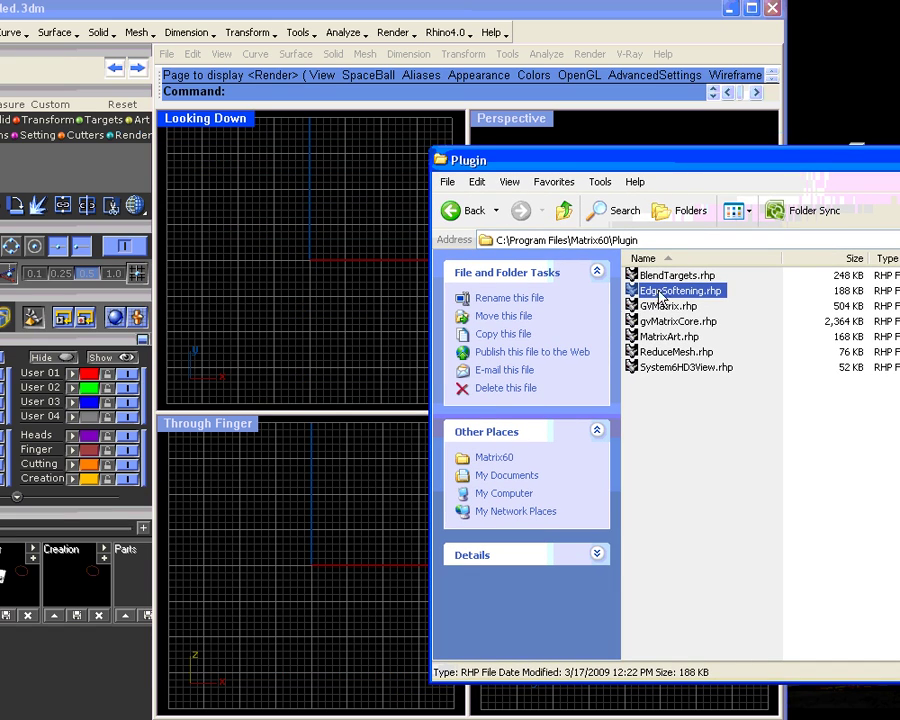
left_click_drag(667, 298, 397, 295)
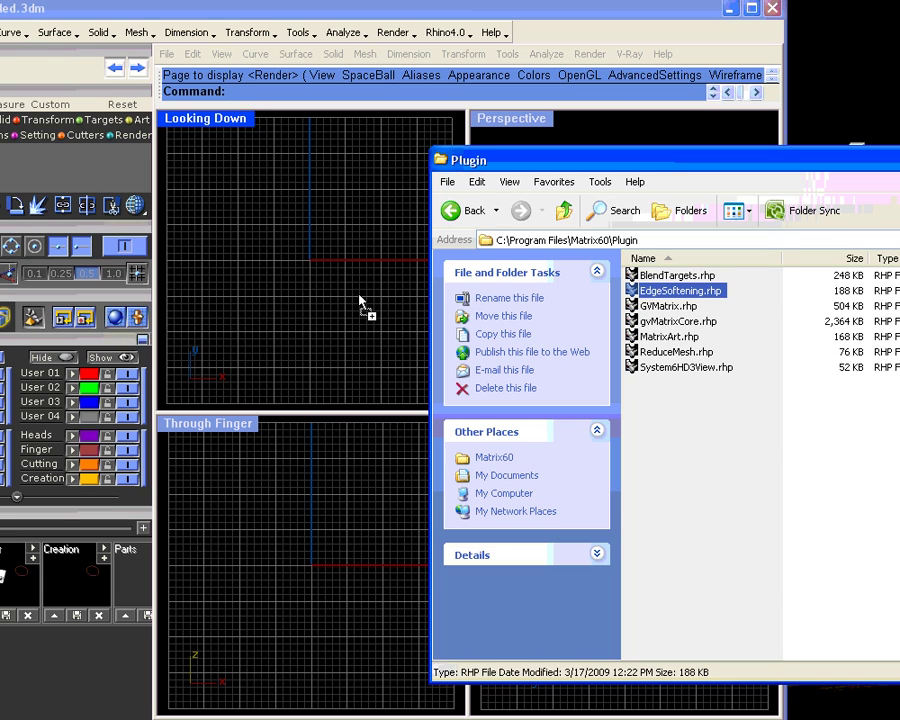
left_click_drag(604, 407, 691, 417)
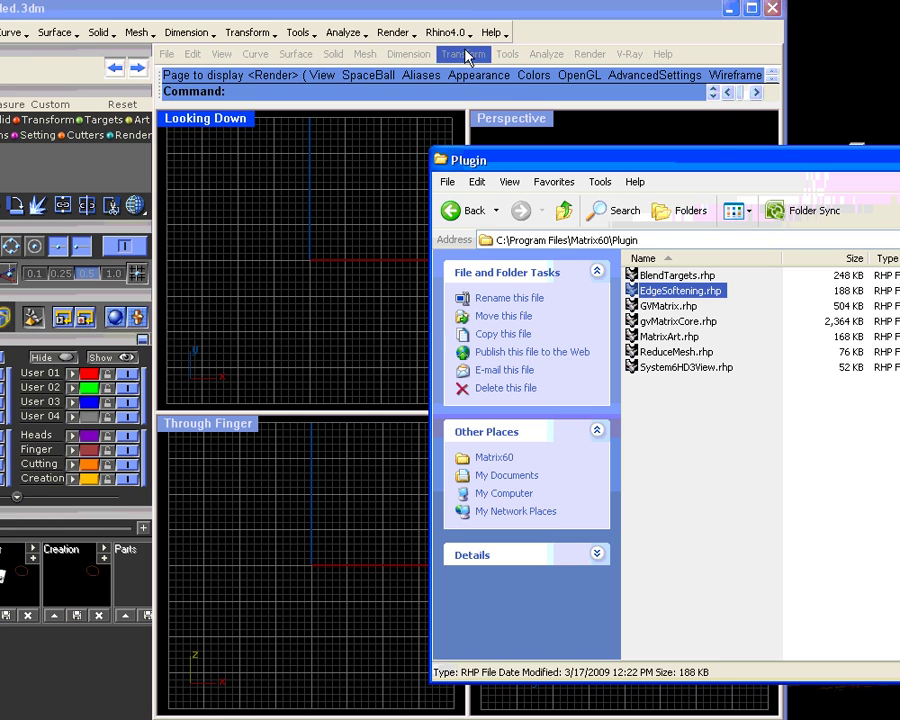
left_click_drag(712, 163, 588, 168)
Step: Close the Plugin folder window, then reposition and activate the Matrix window
key("alt+F4")
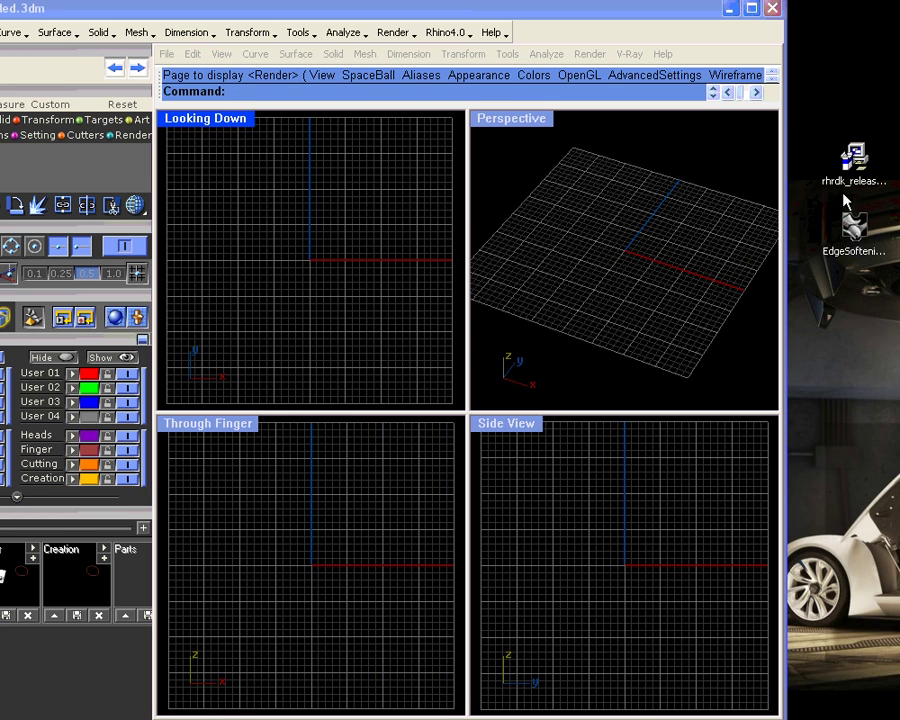
left_click_drag(640, 10, 753, 12)
left_click(749, 239)
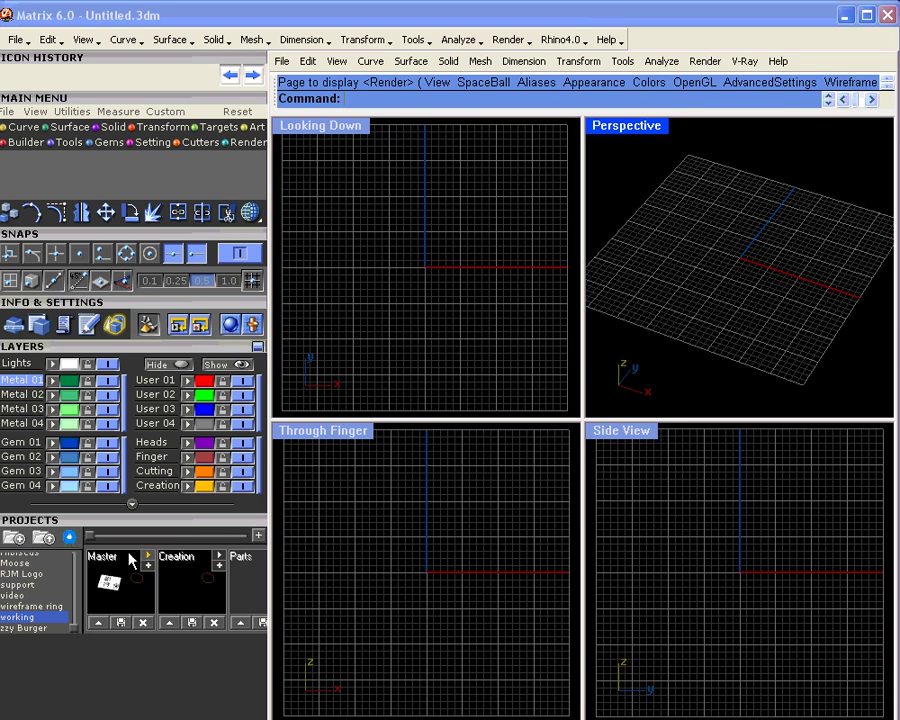
mouse_move(88, 536)
left_mouse_down()
mouse_move(120, 535)
mouse_move(91, 537)
left_mouse_up()
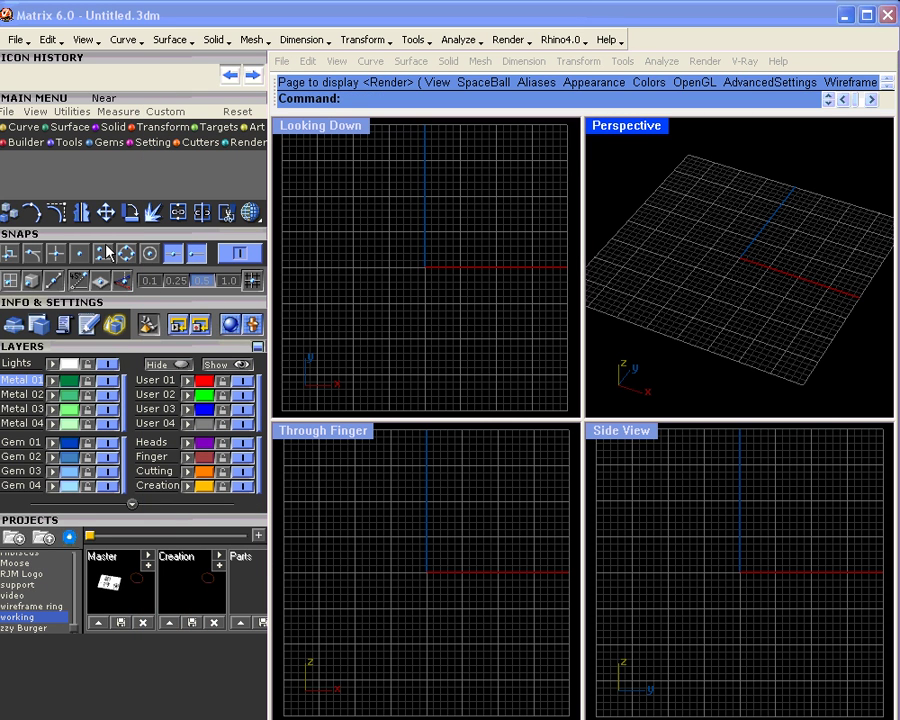
Step: Draw a tube based at w0,0,0 with radii of about 2.574 and 3.959
left_click(105, 130)
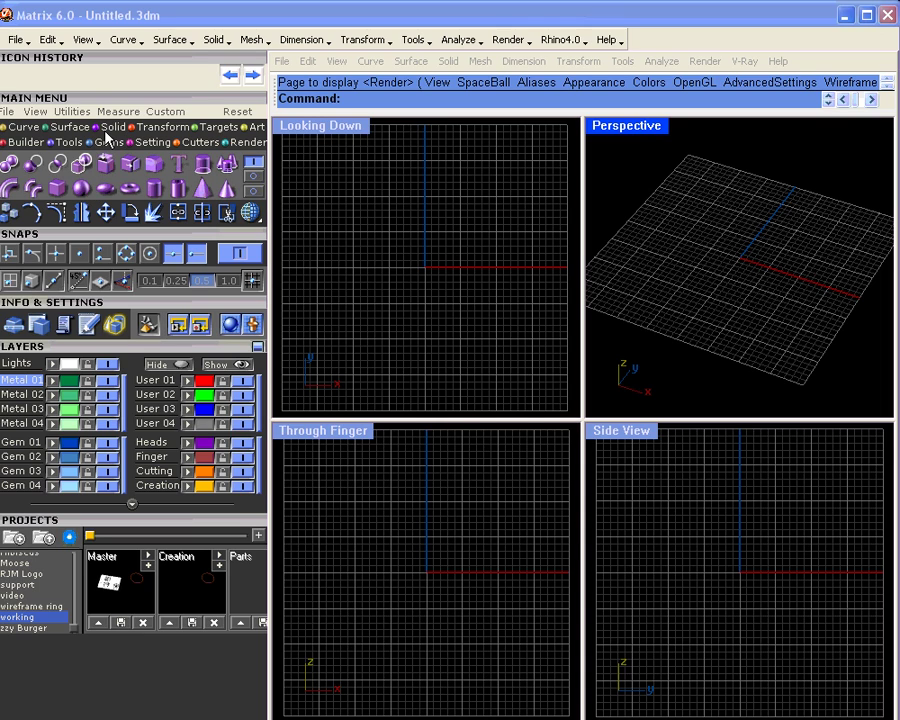
left_click(177, 188)
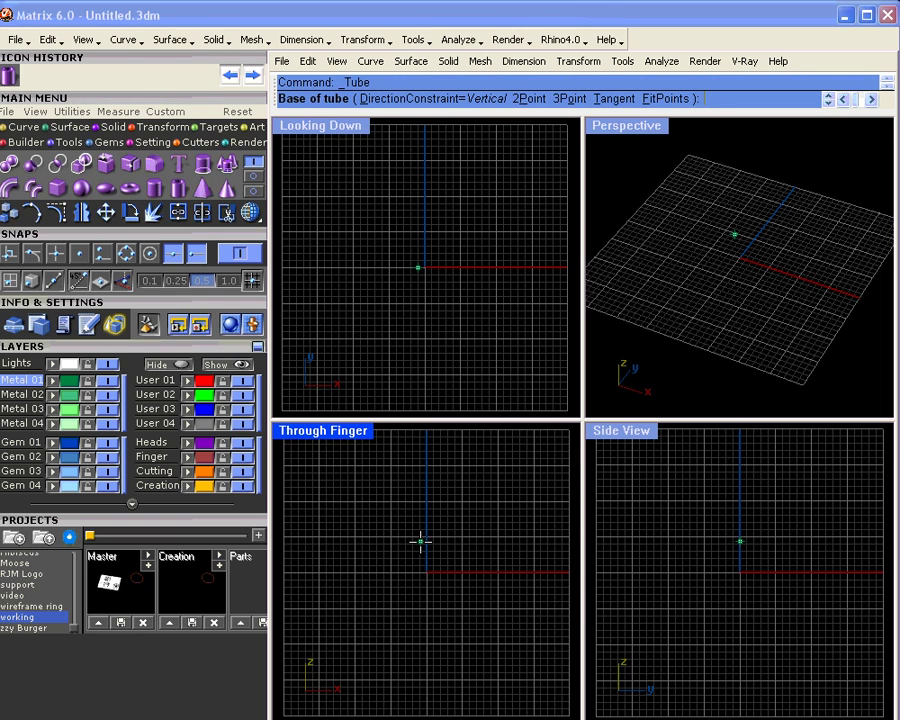
type("w0,0,0")
key("Return")
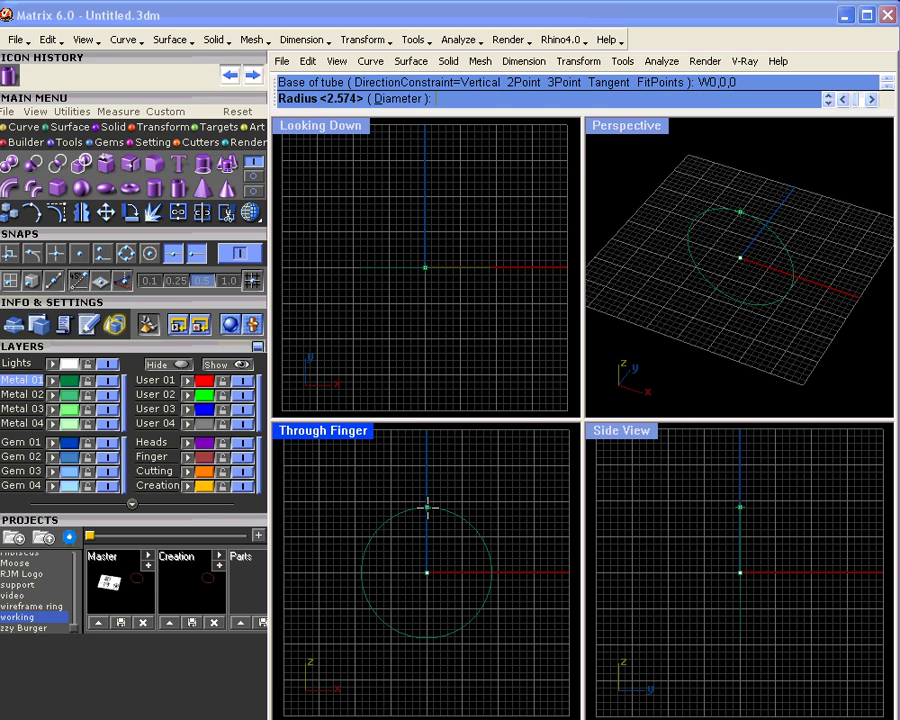
left_click(429, 498)
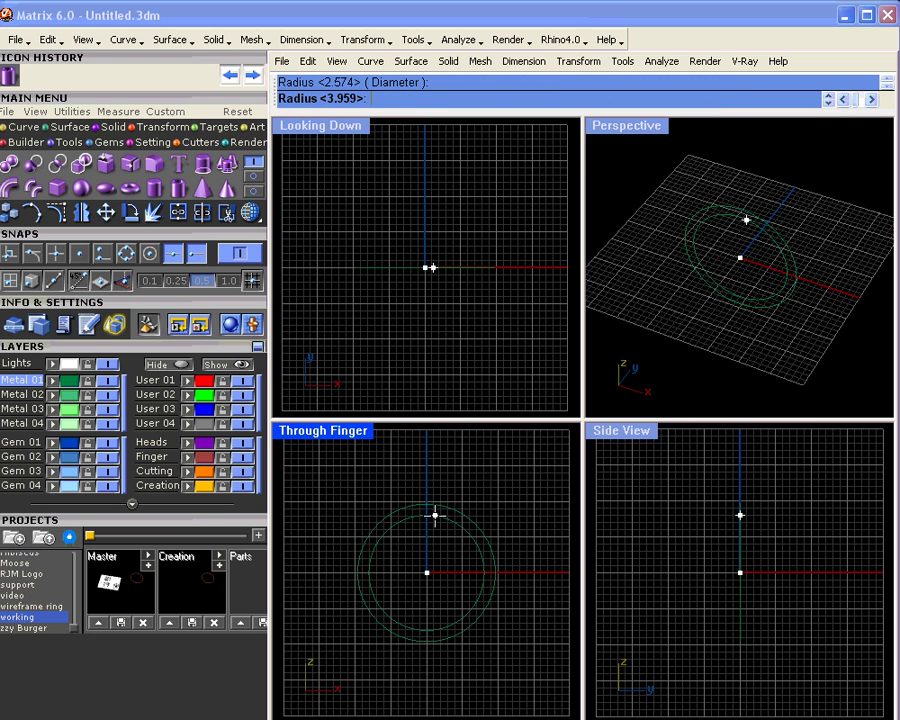
left_click(420, 267)
left_click(410, 244)
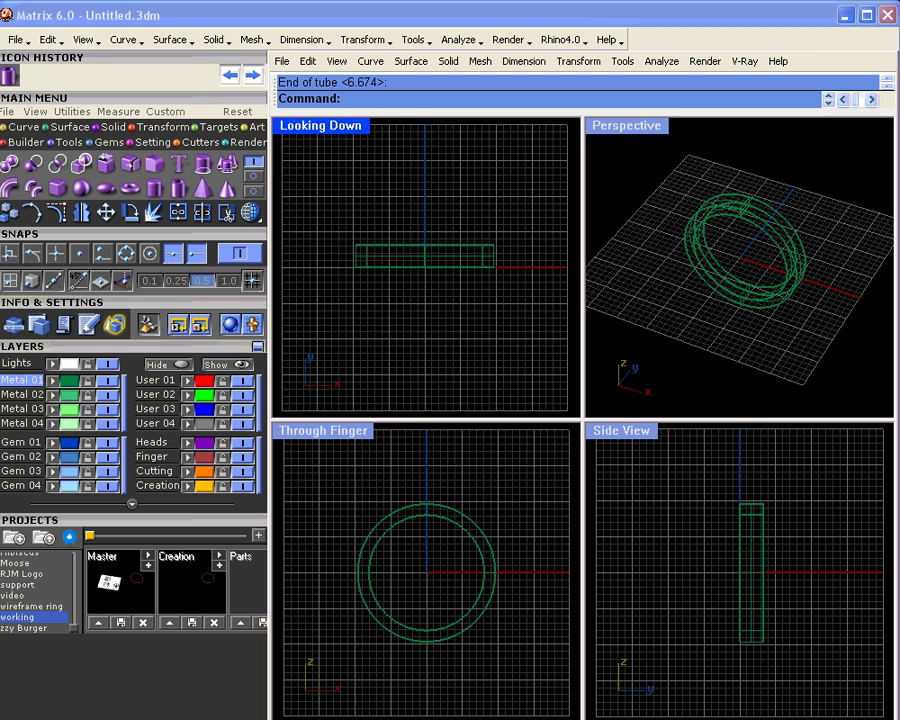
right_click_drag(657, 194, 747, 254)
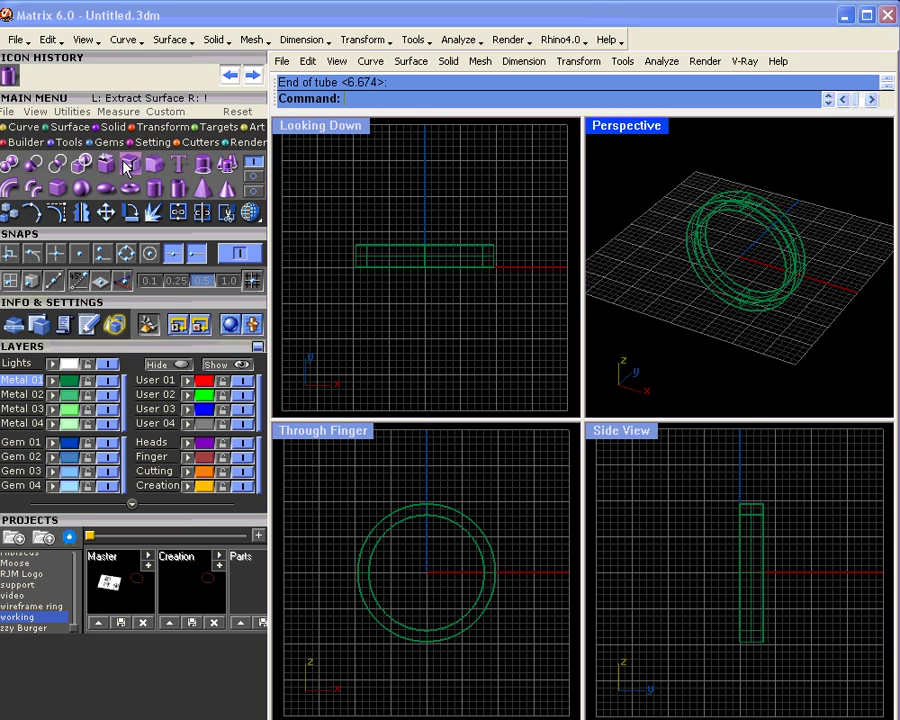
Step: Open the VRay Render Builder and maximize the Perspective view framed on the ring
left_click(240, 143)
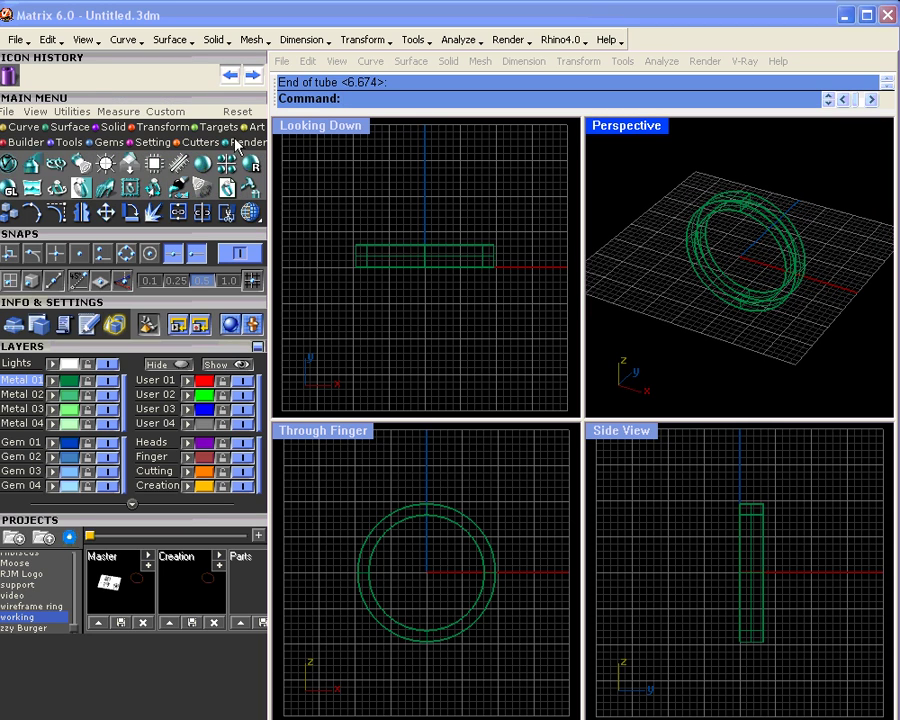
left_click(9, 163)
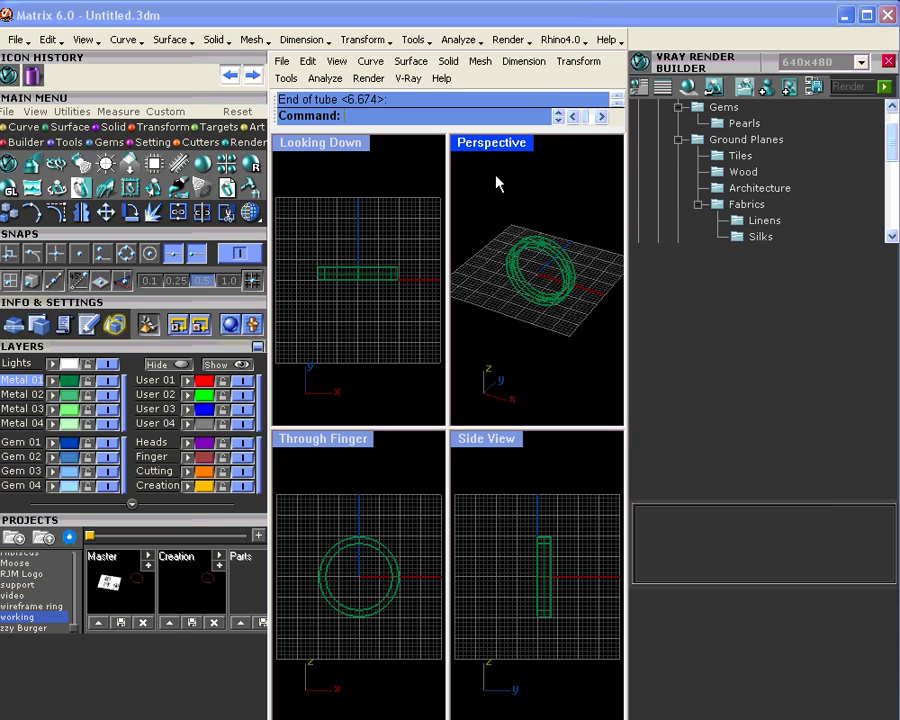
double_click(503, 146)
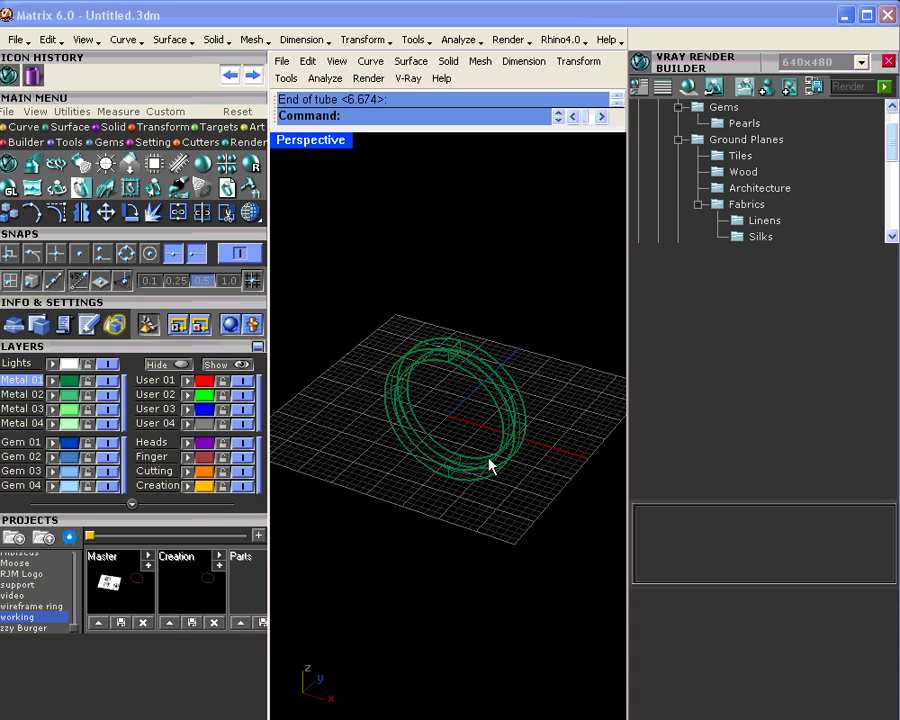
mouse_move(490, 465)
right_mouse_down()
mouse_move(468, 450)
mouse_move(458, 394)
mouse_move(487, 460)
right_mouse_up()
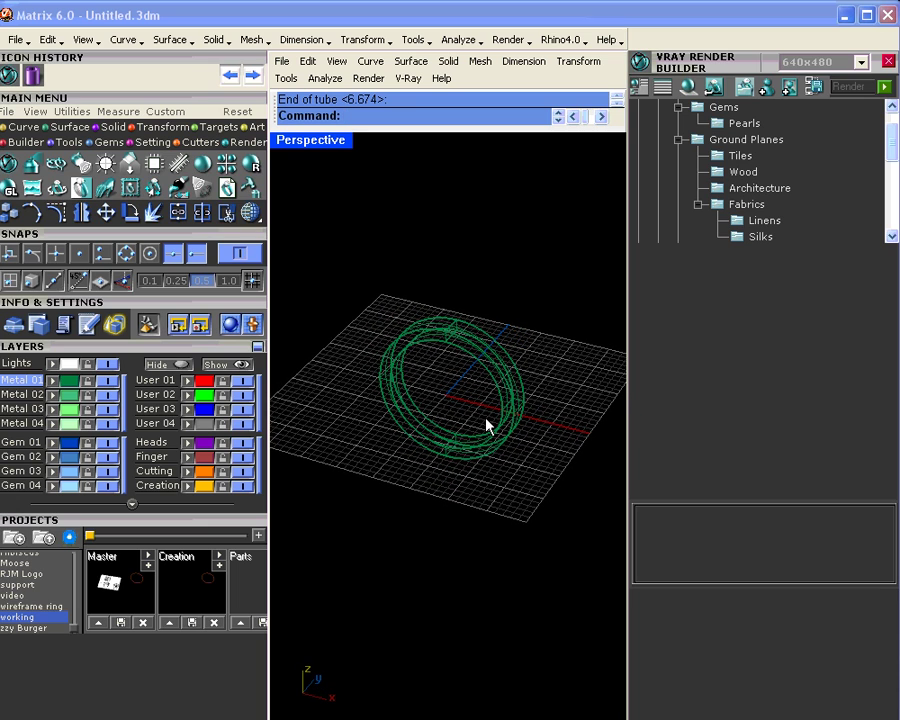
right_click_drag(505, 363, 510, 343, "shift")
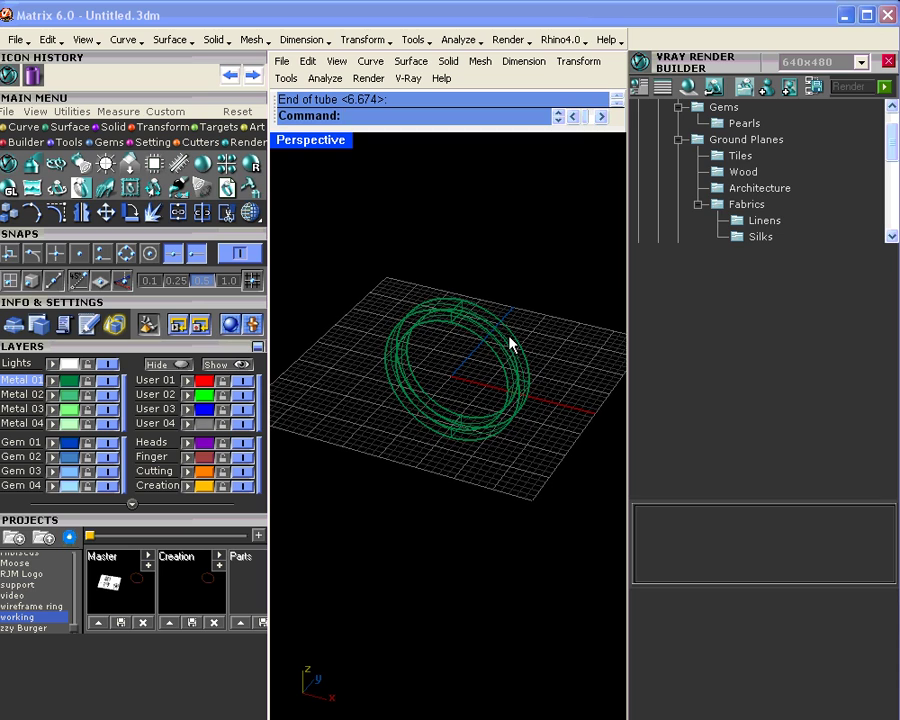
Step: Check Prompt Edge Softening in the V-Ray Builder Options dialog
left_click(663, 89)
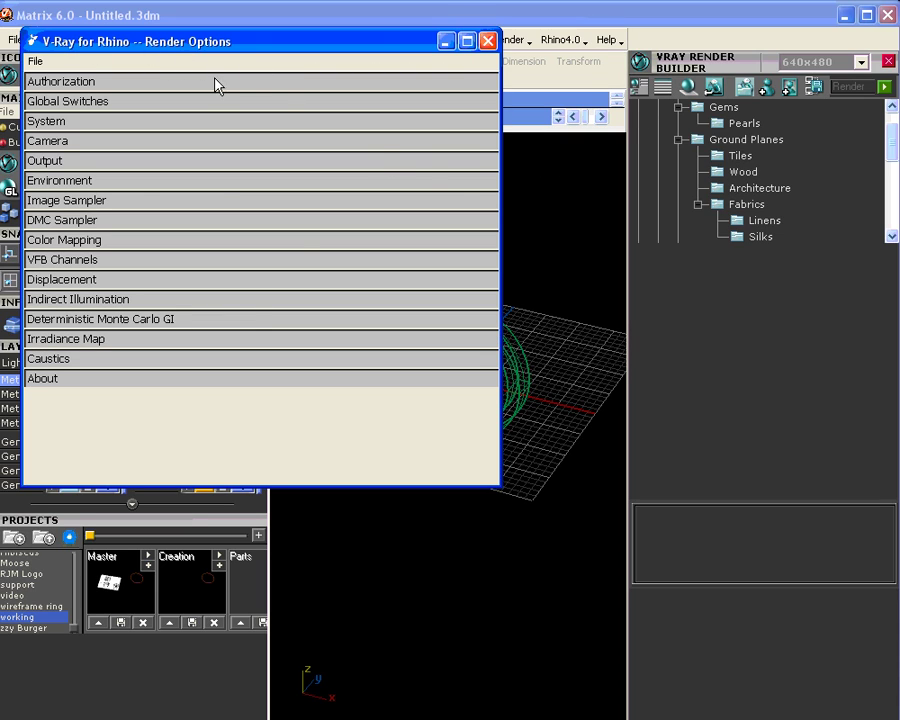
left_click(488, 41)
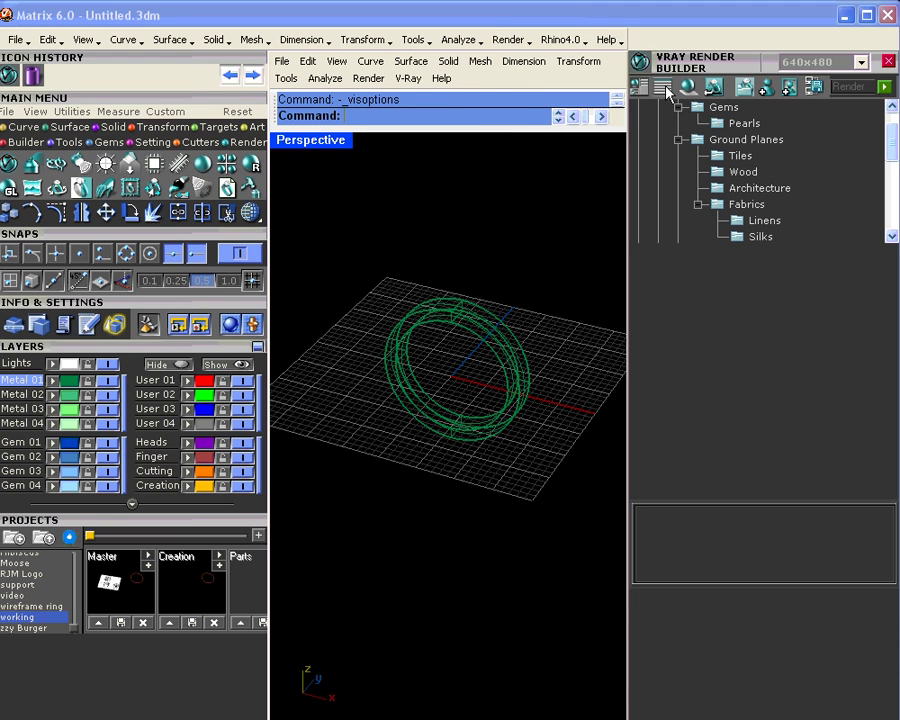
left_click(663, 89)
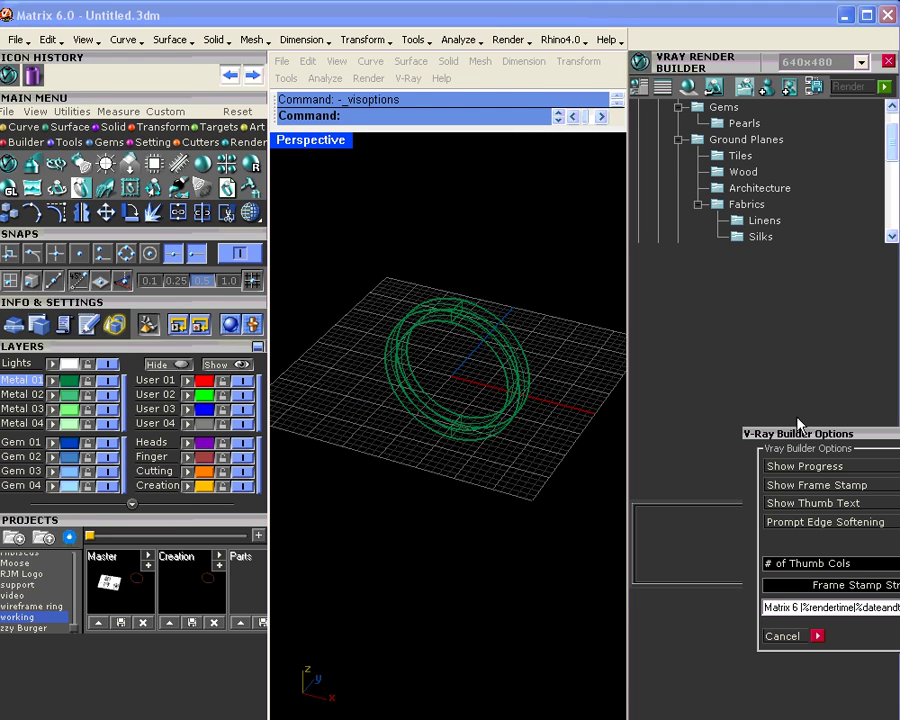
left_click_drag(799, 436, 410, 218)
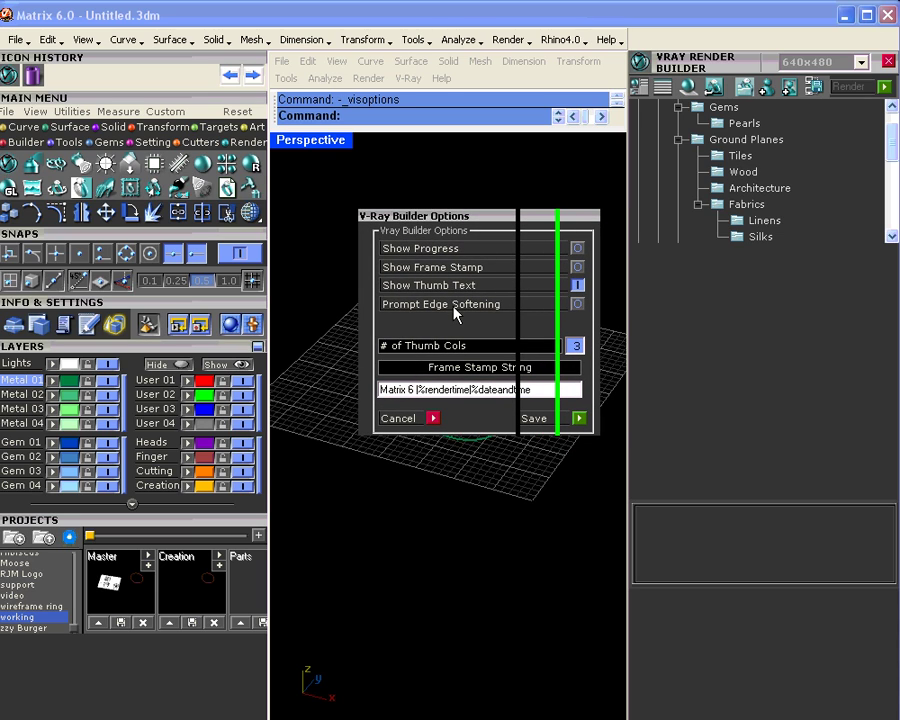
left_click(577, 304)
Step: Save the builder options and apply Metal > Yellow Gold Medium to the tube ring
left_click(578, 418)
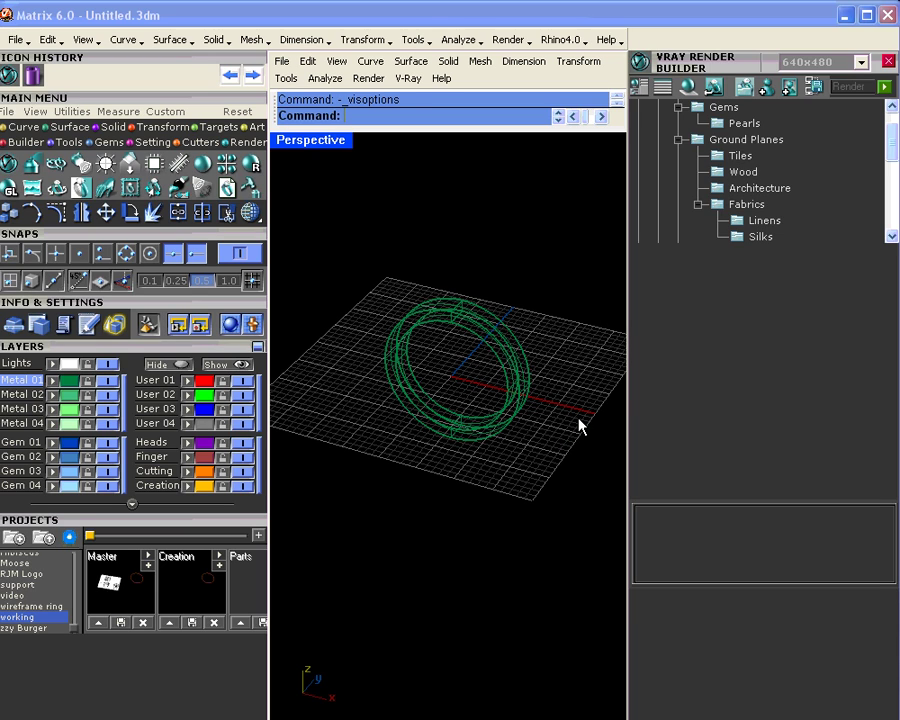
left_click(516, 334)
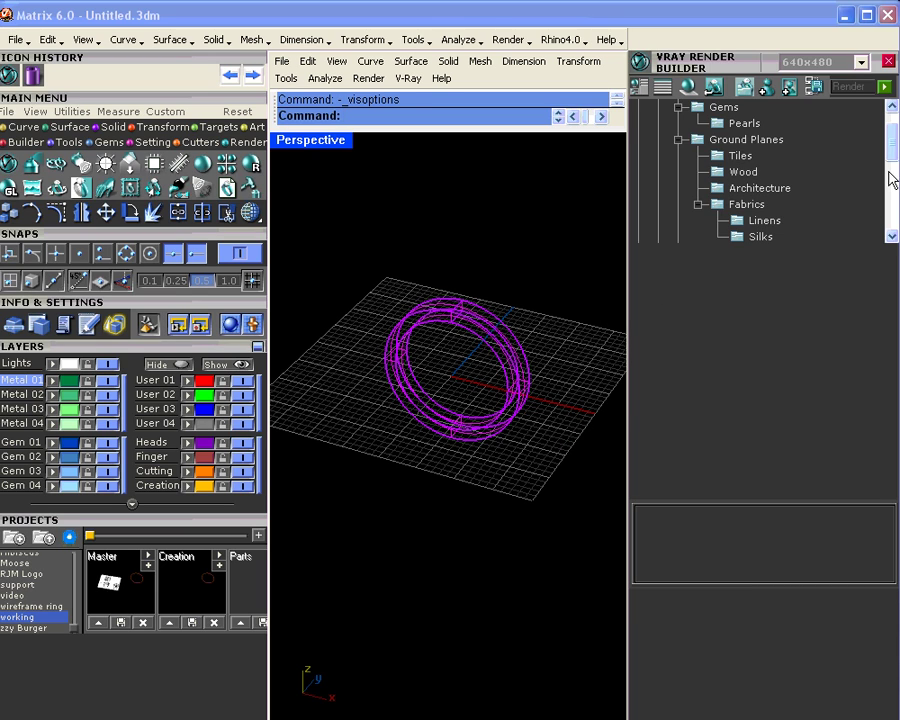
scroll(894, 155, "down", 3)
scroll(894, 161, "up", 1)
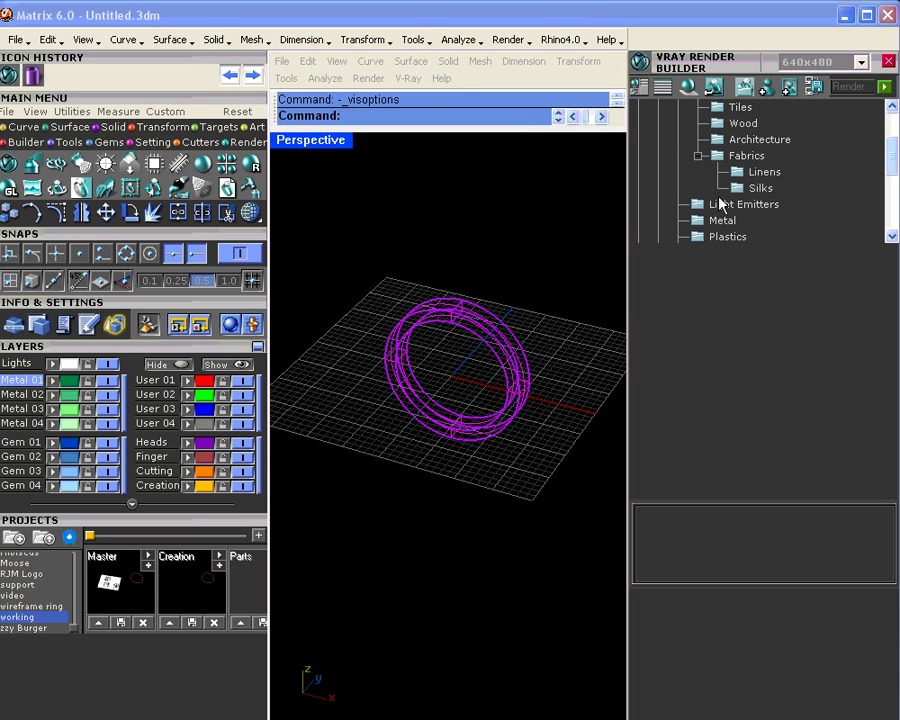
left_click(722, 220)
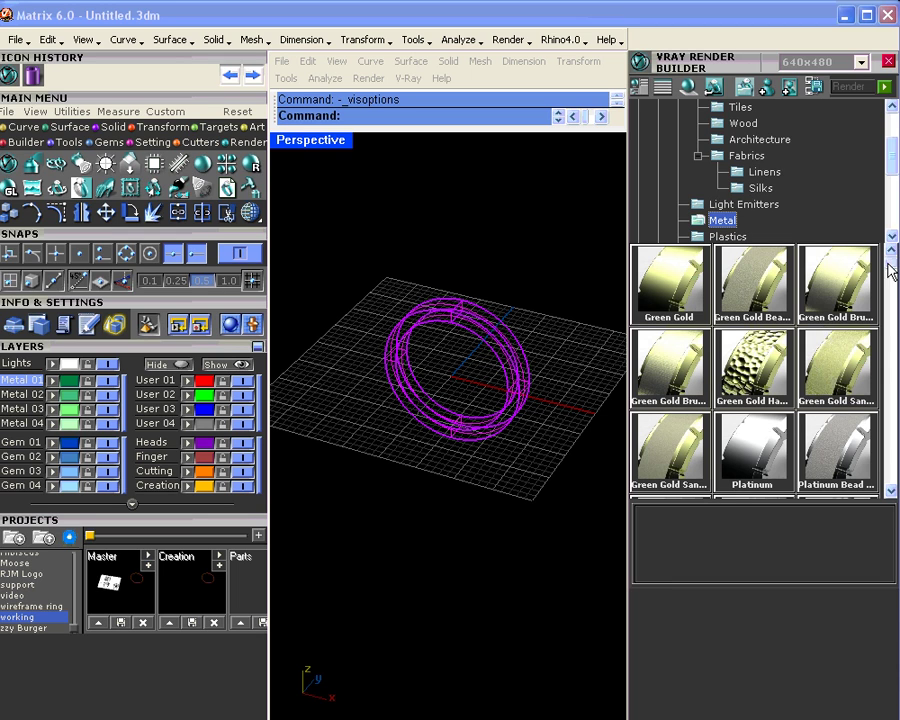
left_click_drag(892, 261, 872, 492)
left_click(676, 290)
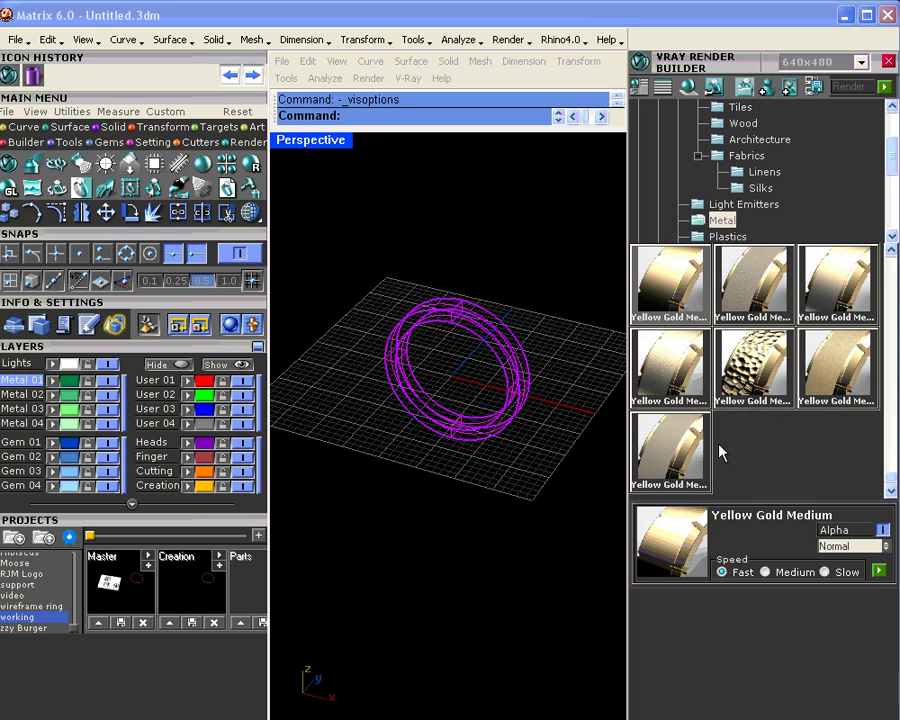
left_click(879, 571)
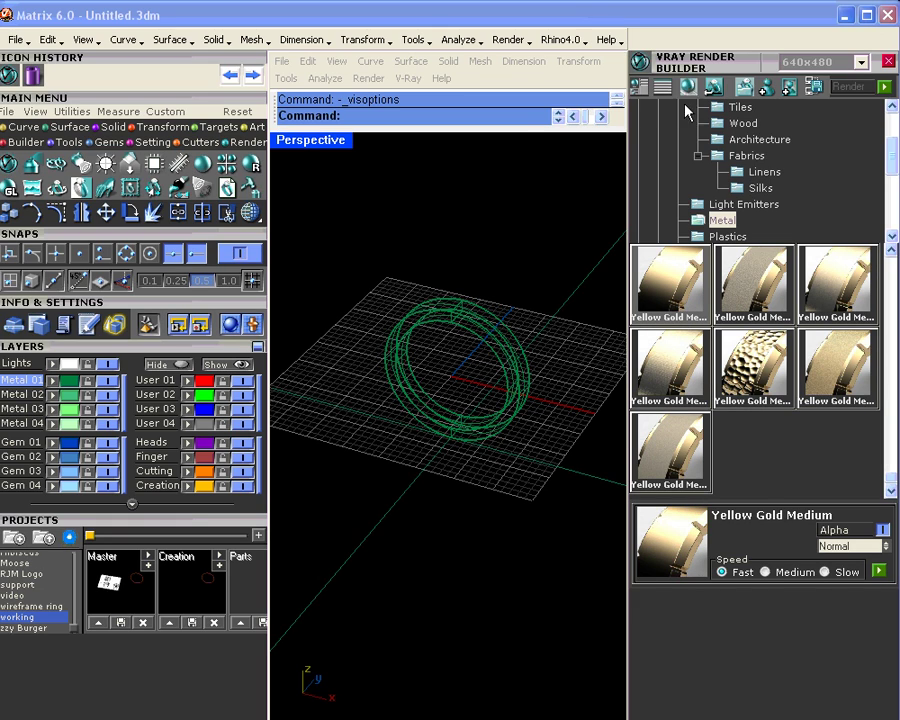
Step: Choose the White Matte ground plane
scroll(446, 362, "up", 6)
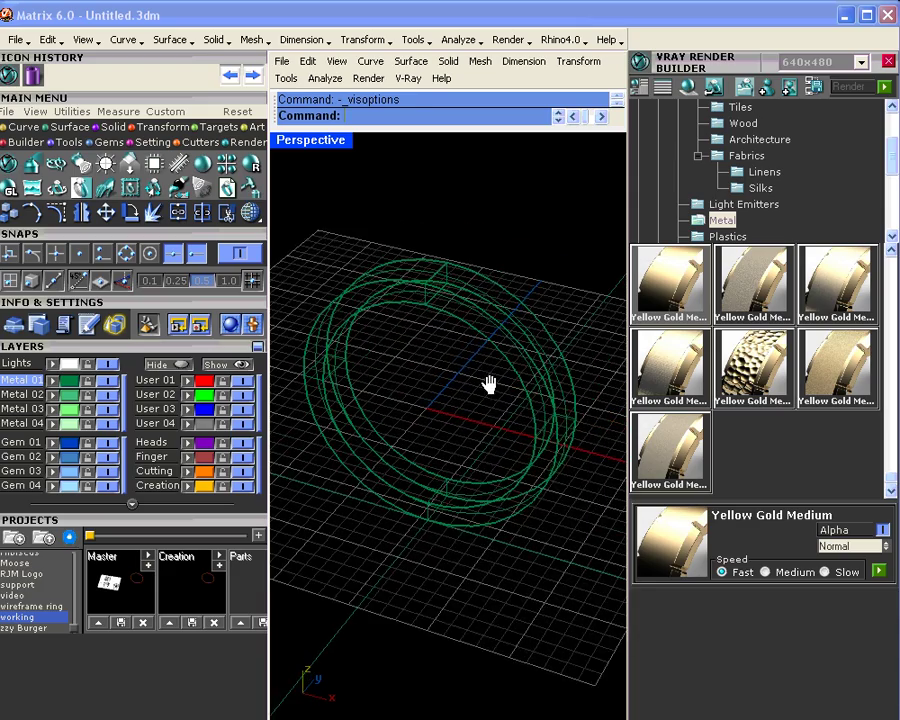
right_click_drag(489, 384, 502, 388, "shift")
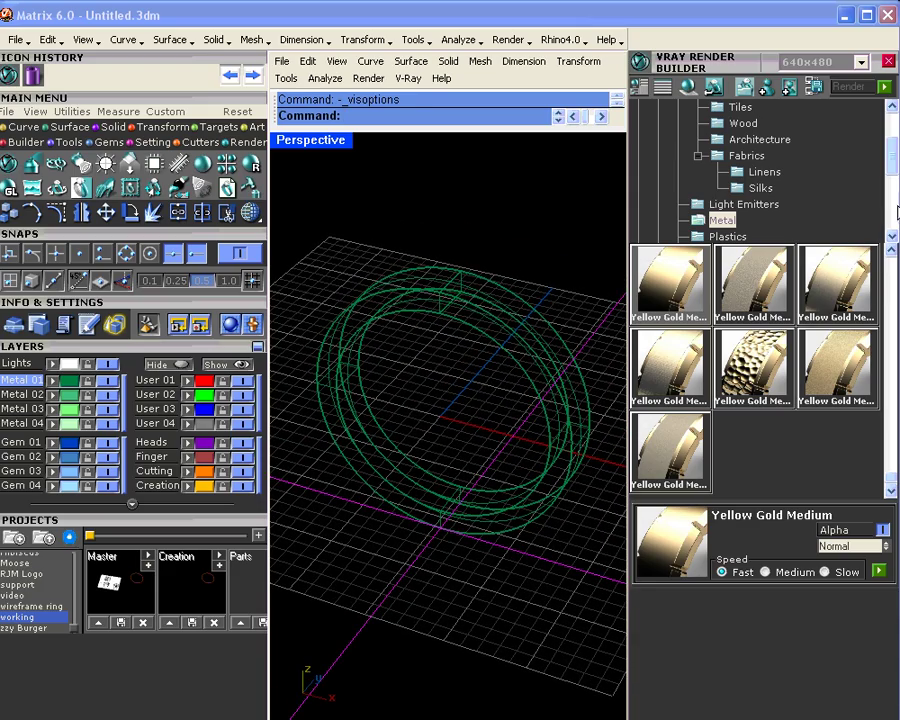
left_click_drag(891, 165, 891, 145)
left_click(716, 141)
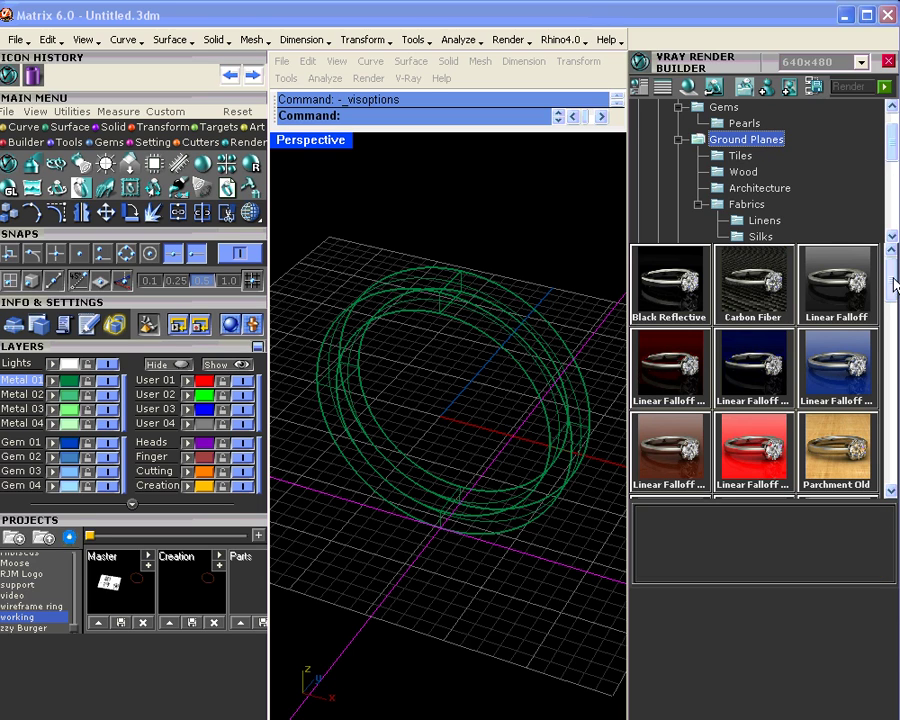
left_click_drag(891, 281, 891, 458)
left_click(843, 383)
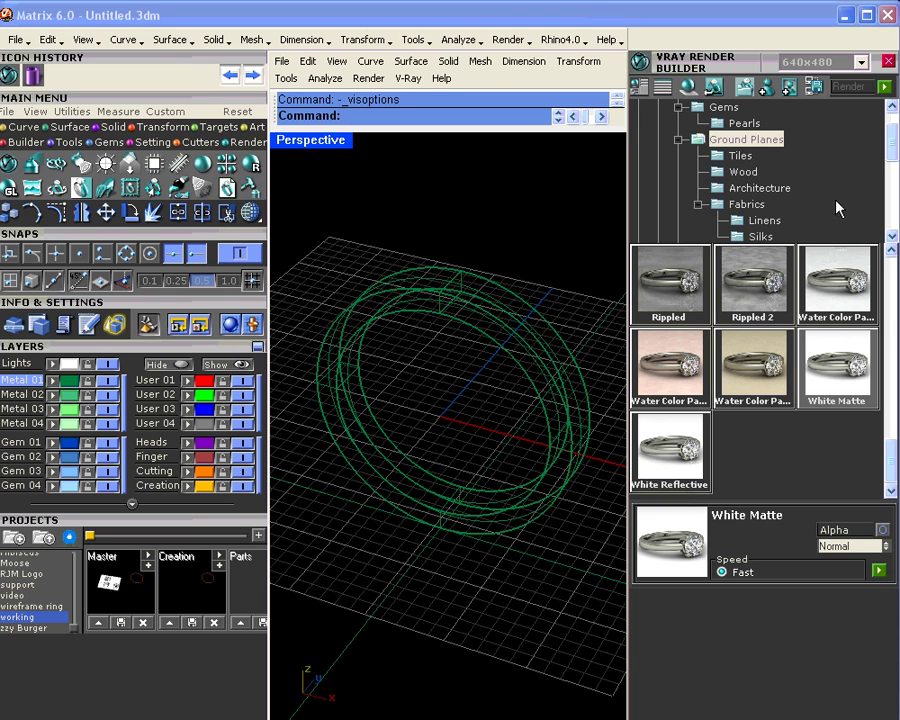
Step: Apply the Blur Studio 2 HDRI environment
left_click_drag(890, 150, 889, 175)
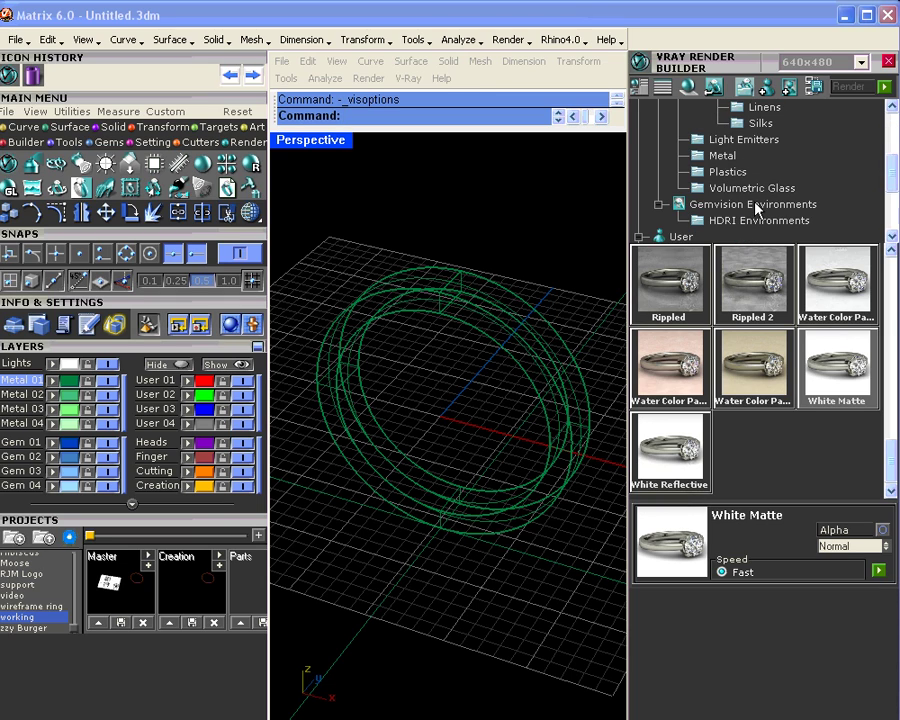
left_click(755, 221)
left_click(838, 300)
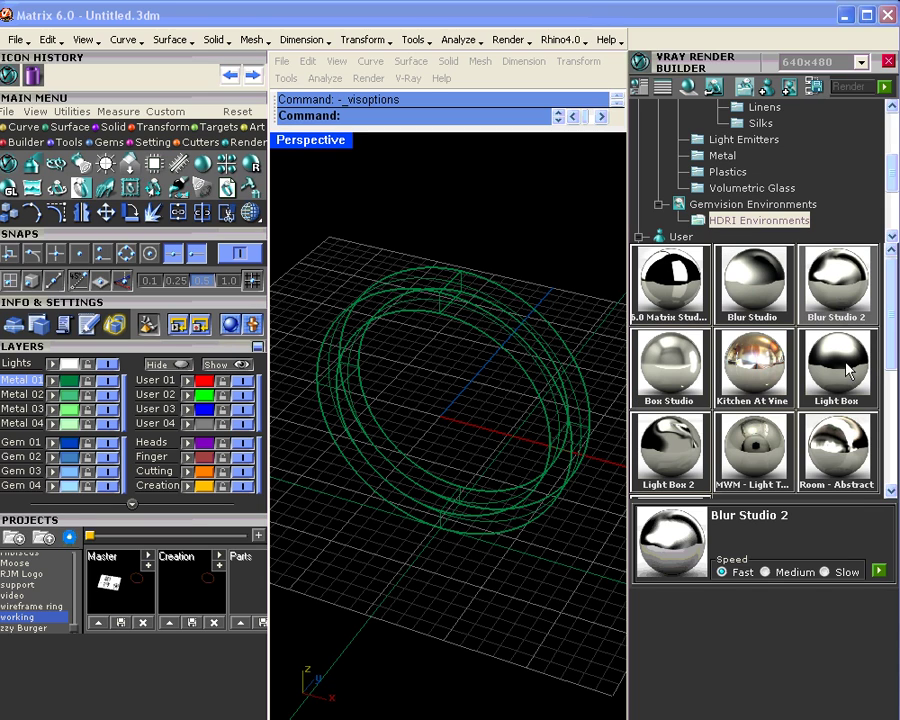
left_click(880, 569)
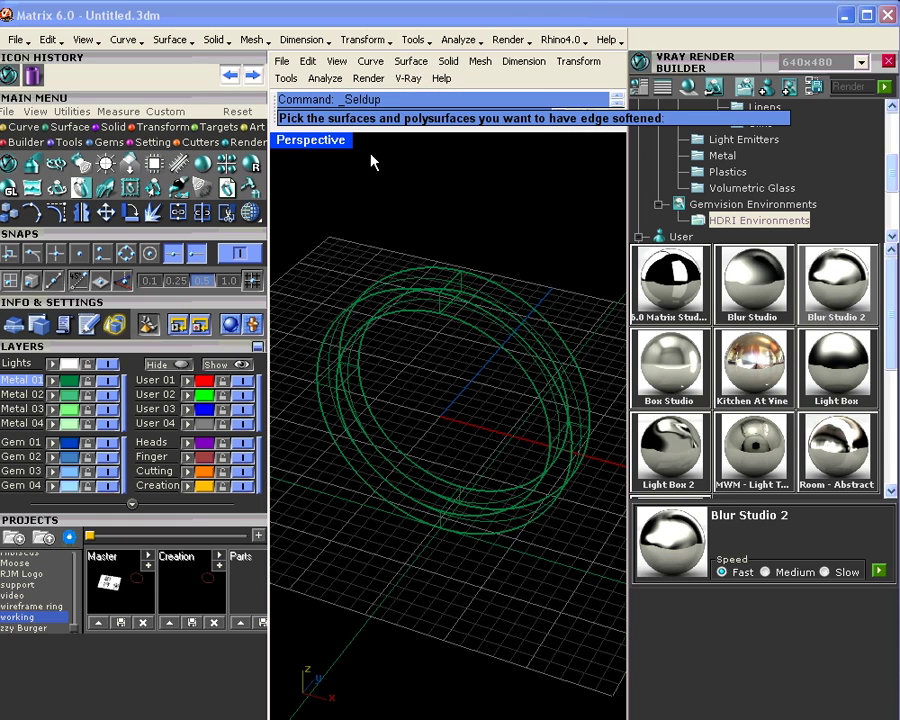
Step: Pick the ring at the edge-soften prompt, render it in V-Ray yellow gold, then close the render
left_click(500, 290)
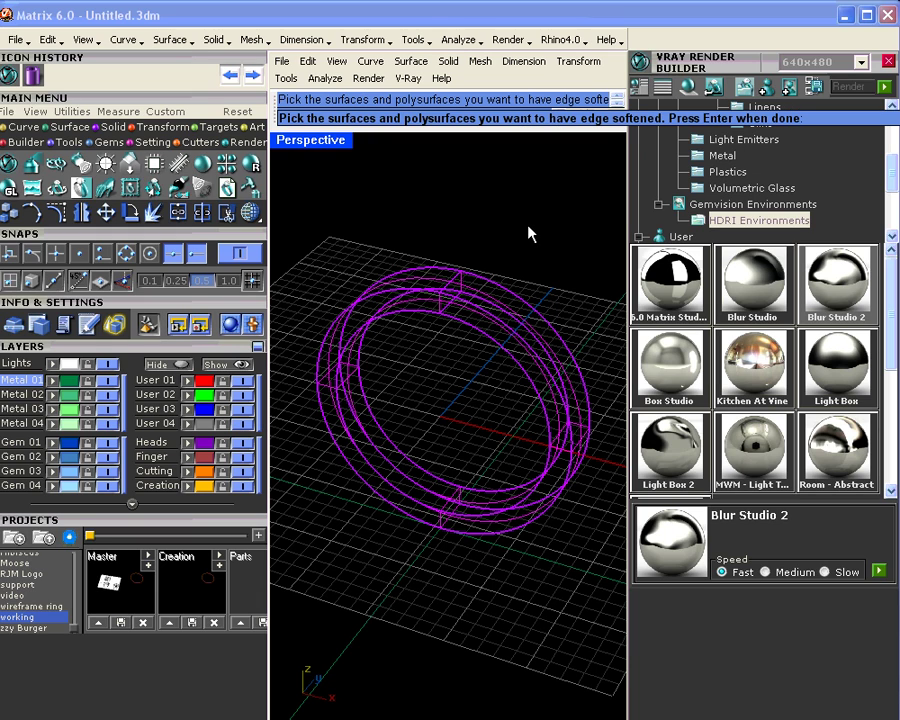
key("Return")
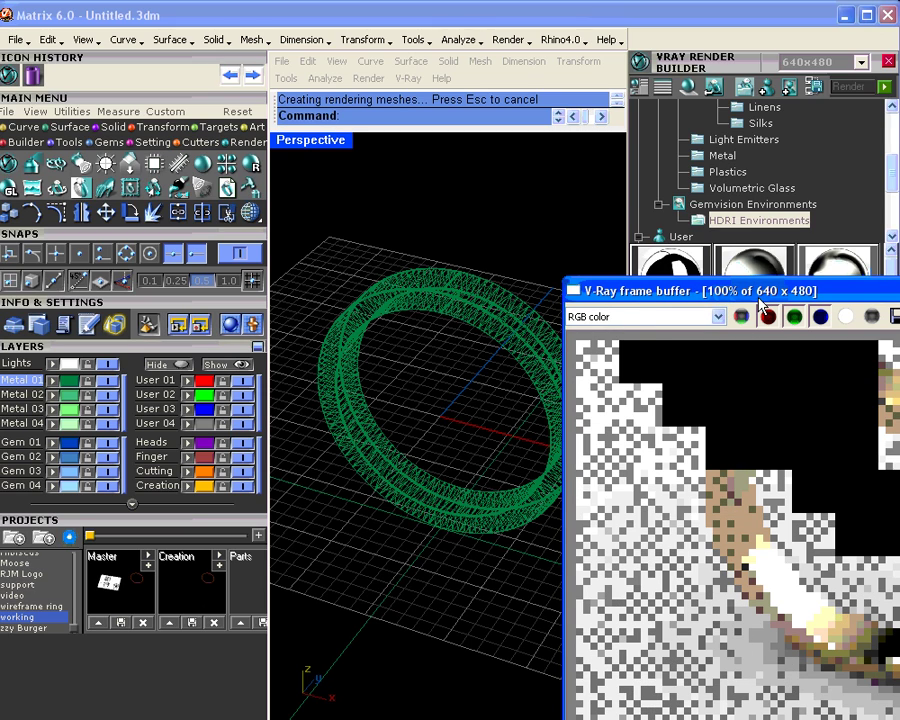
left_click_drag(759, 303, 452, 193)
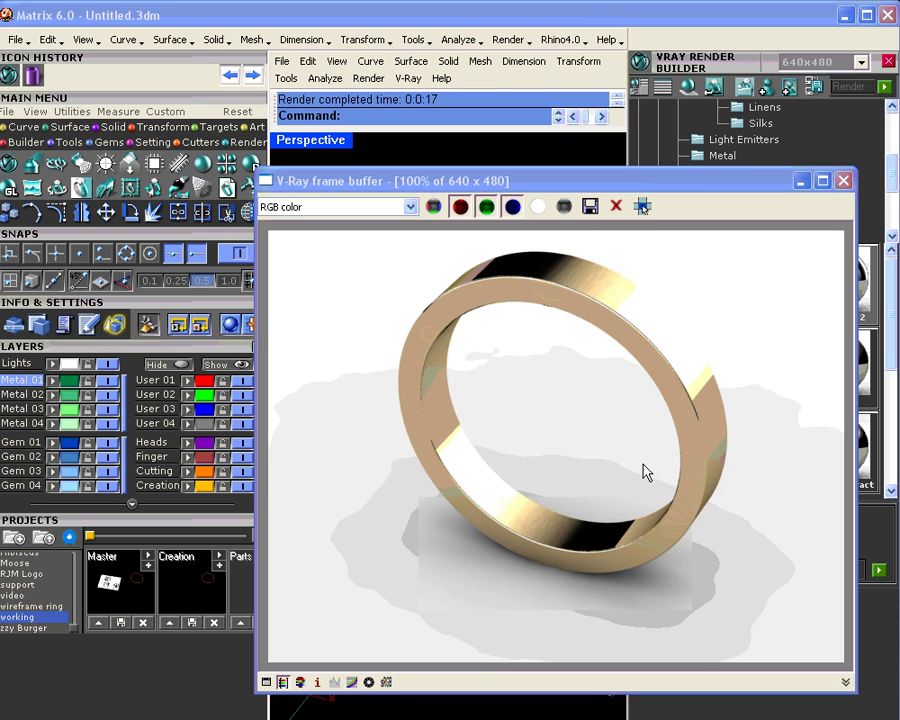
left_click(843, 181)
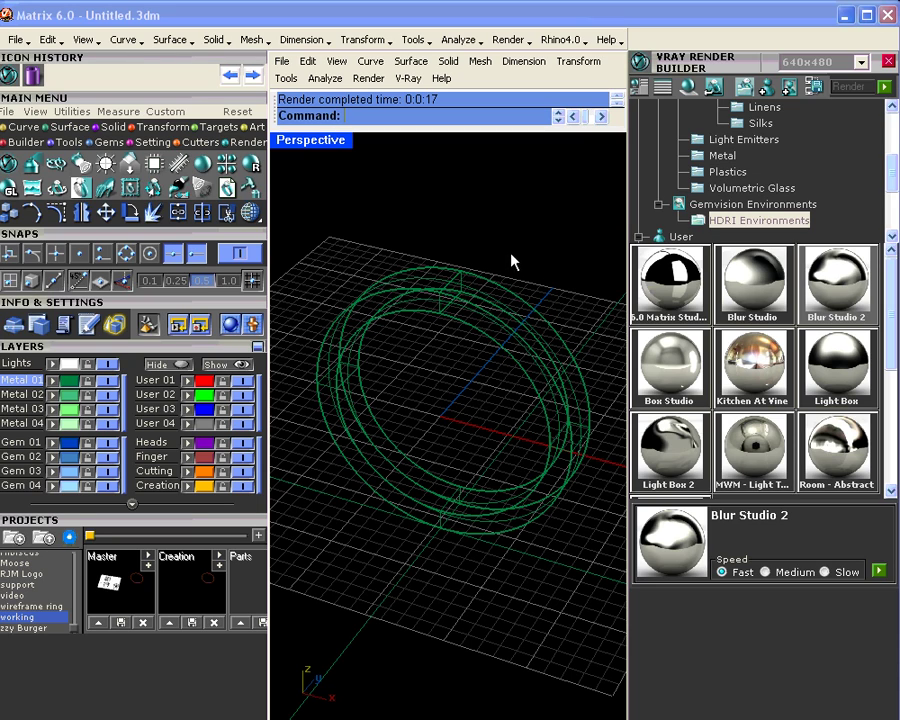
Step: Turn Edge Softening on for the ring in its Object Properties
left_click(485, 287)
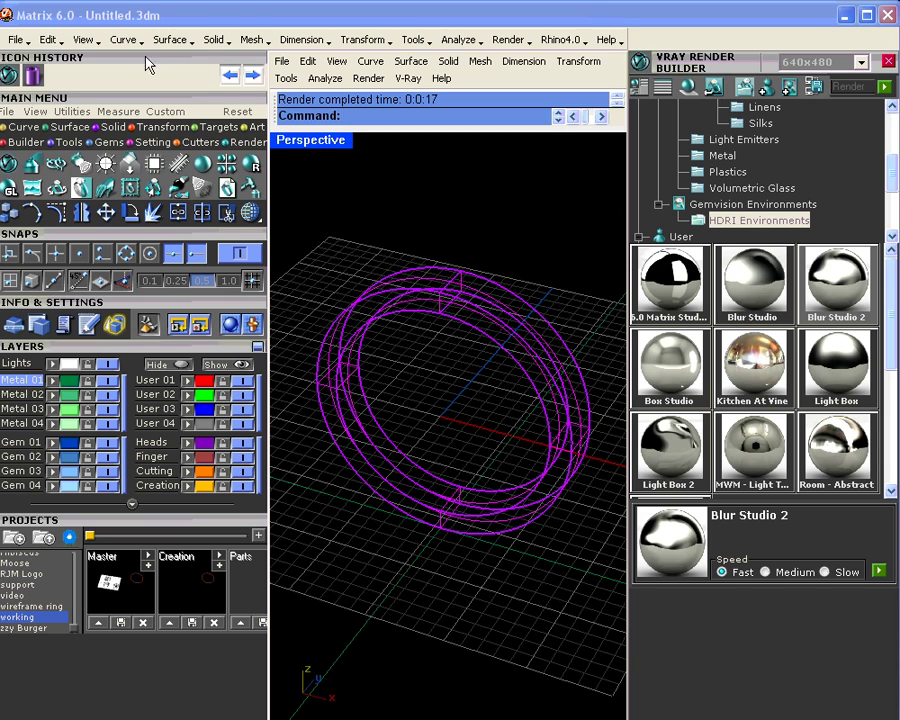
left_click(48, 39)
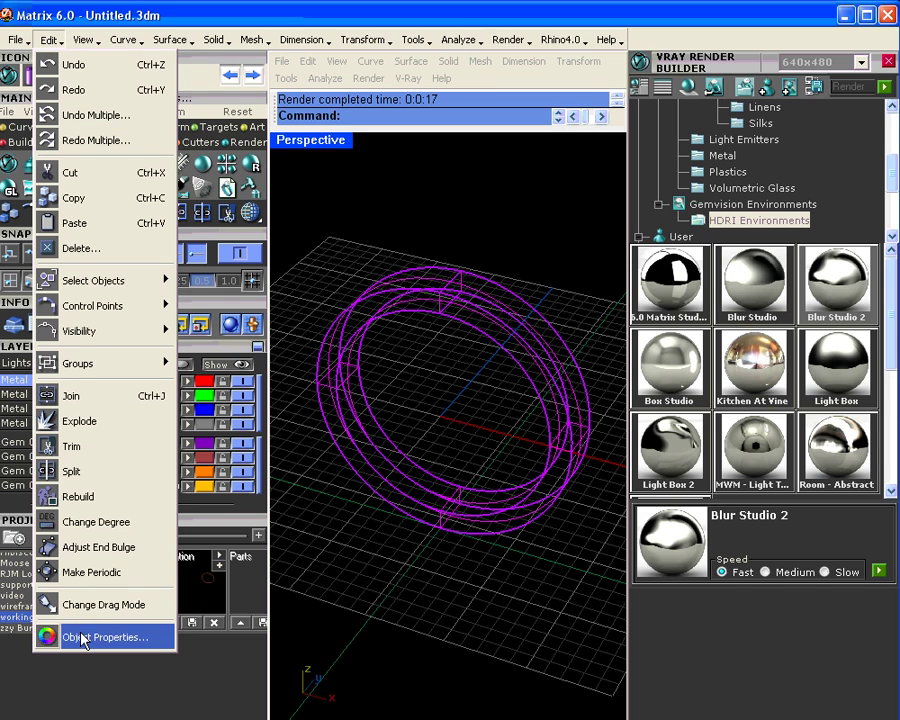
left_click(83, 639)
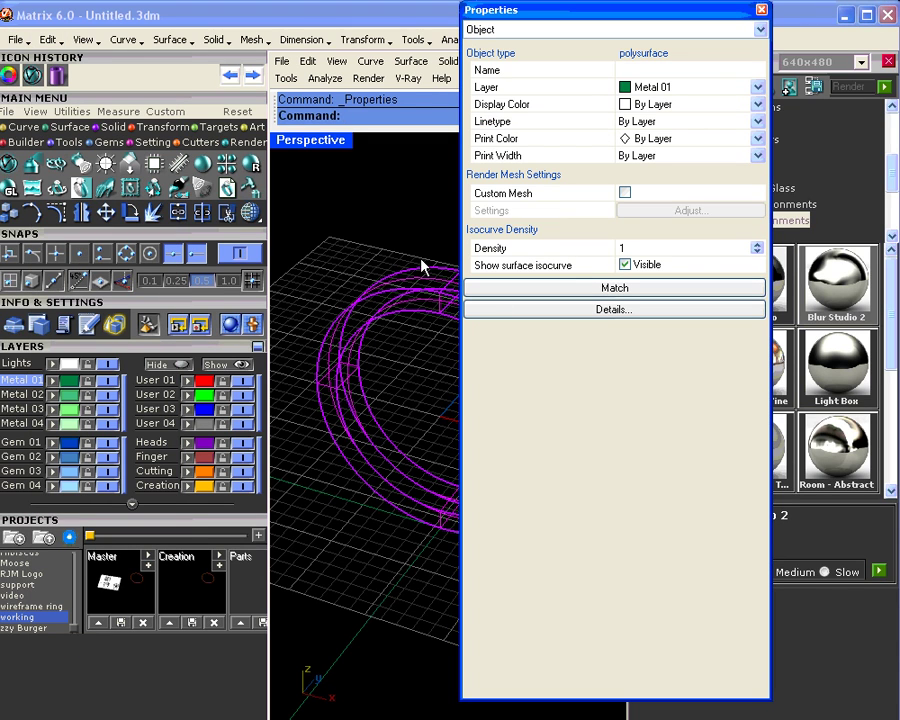
left_click_drag(562, 12, 585, 16)
left_click(541, 35)
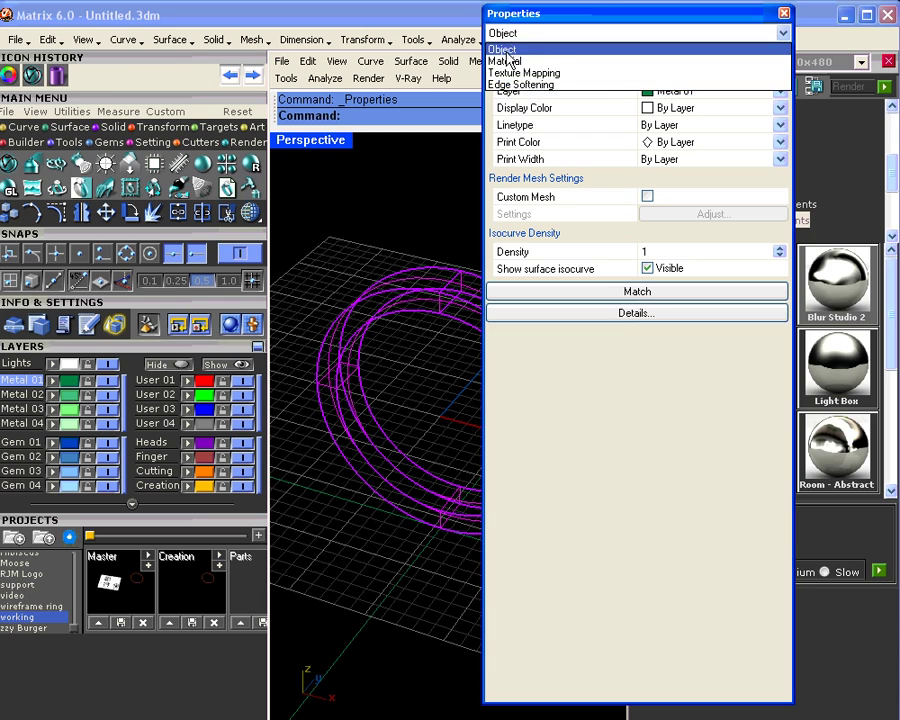
left_click(540, 85)
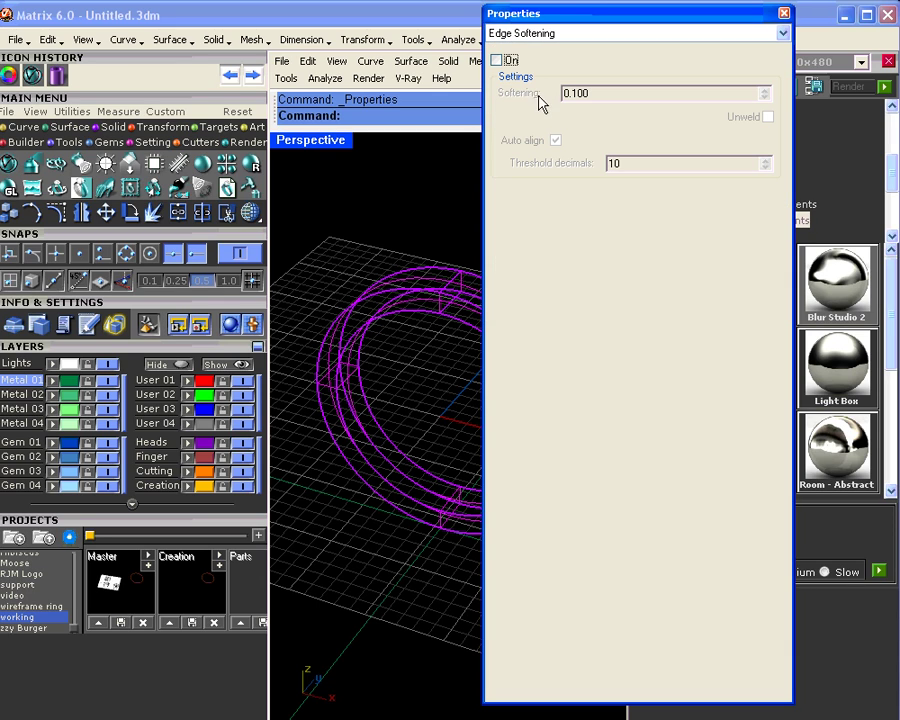
left_click(497, 61)
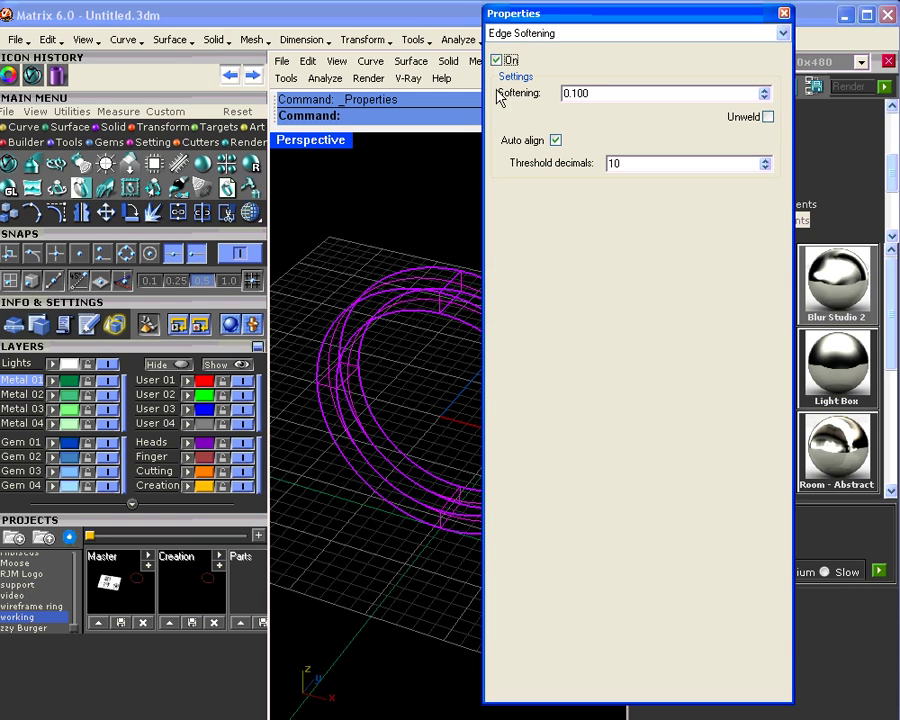
Step: Switch the viewport to shaded display and orbit to inspect the softened ring
left_click(394, 24)
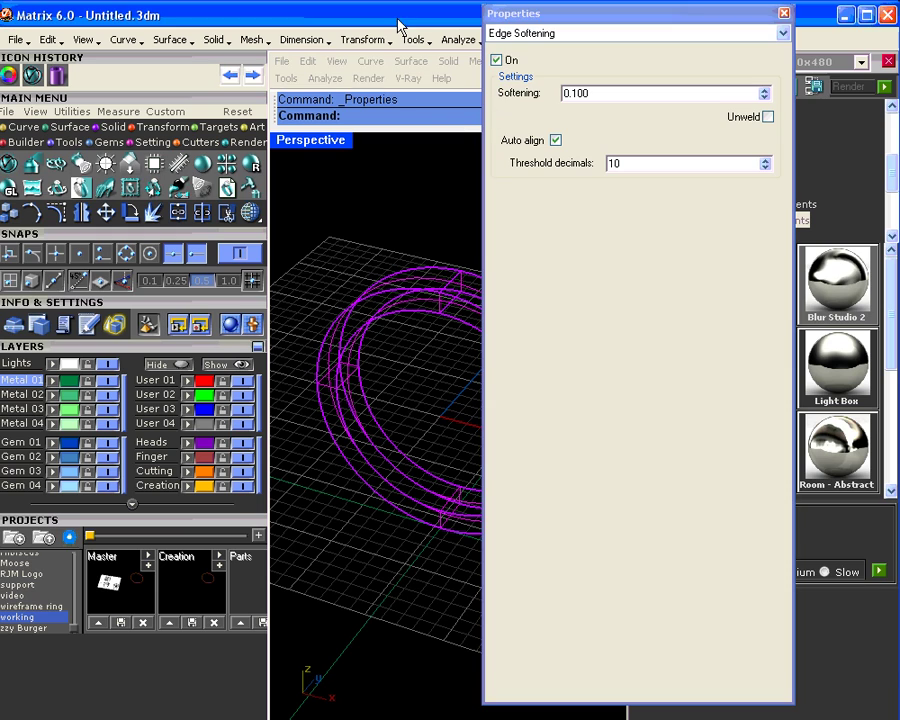
left_click(250, 212)
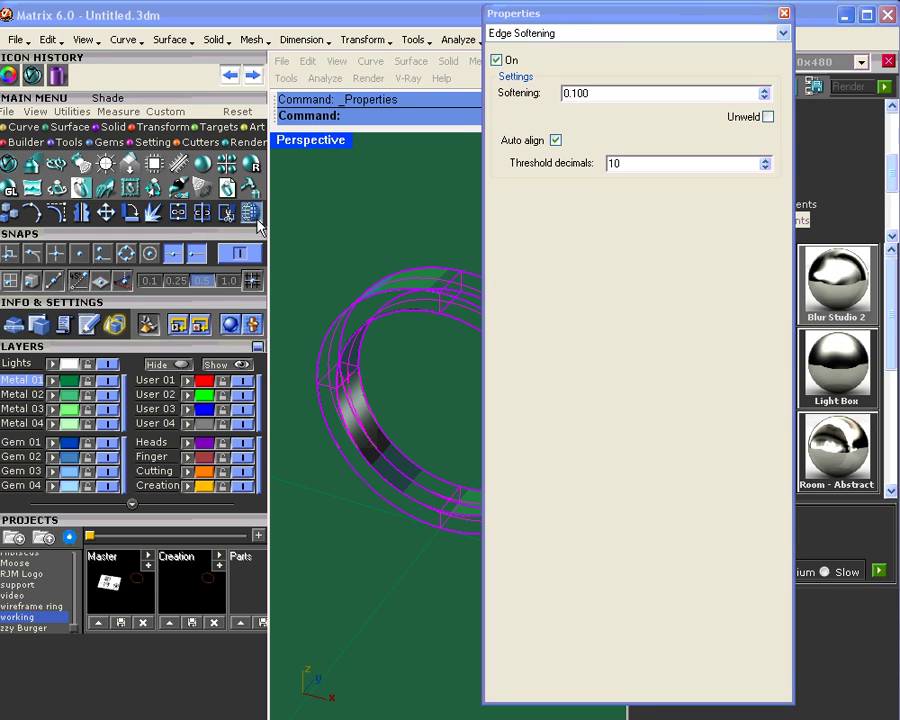
left_click(417, 399)
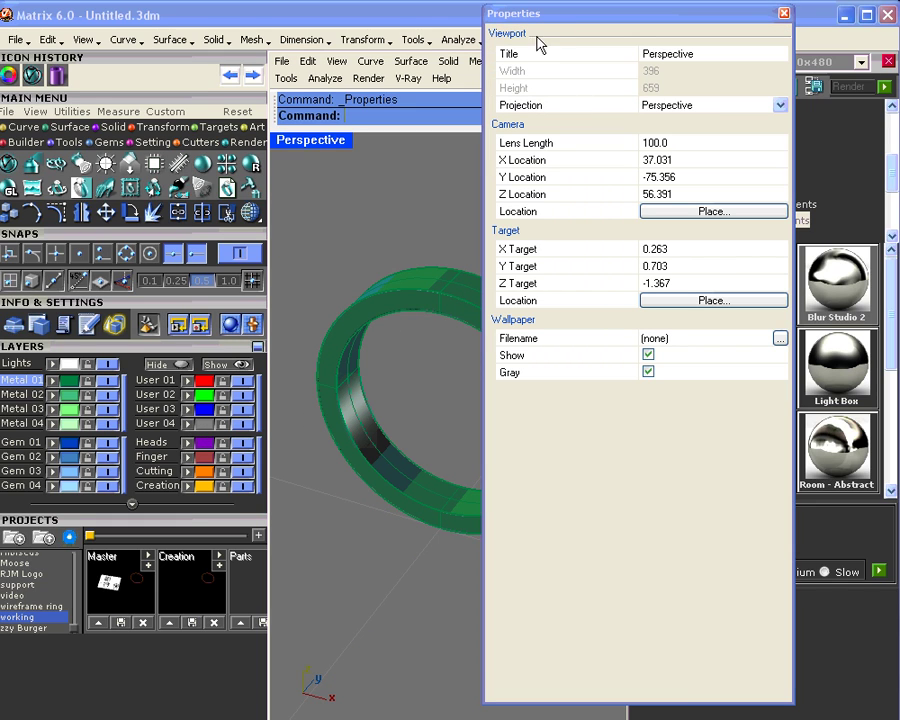
left_click(418, 292)
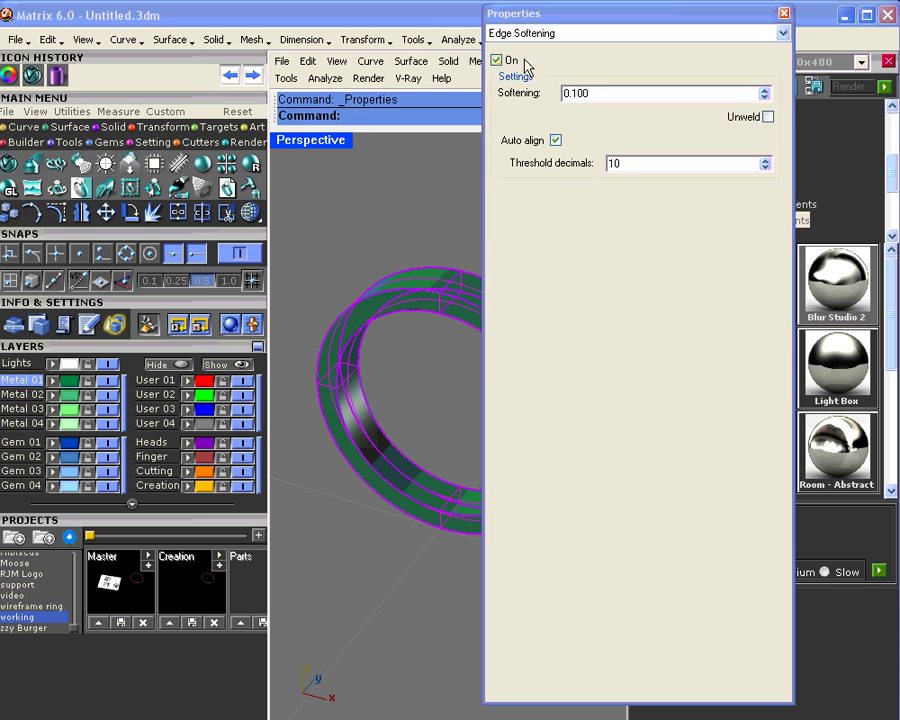
scroll(432, 293, "up", 8)
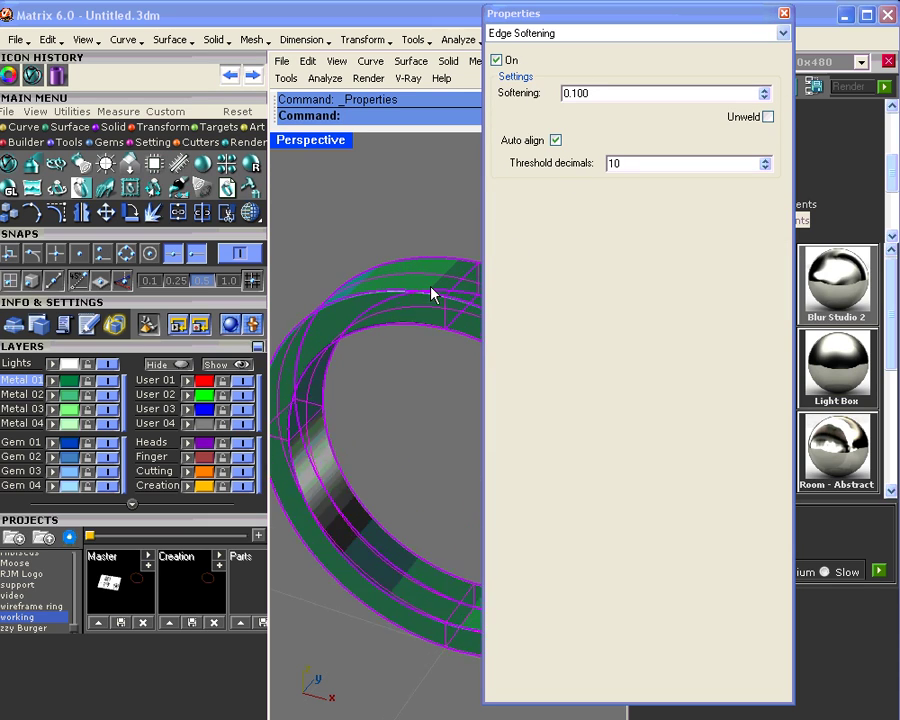
scroll(413, 310, "down", 4)
key("Escape")
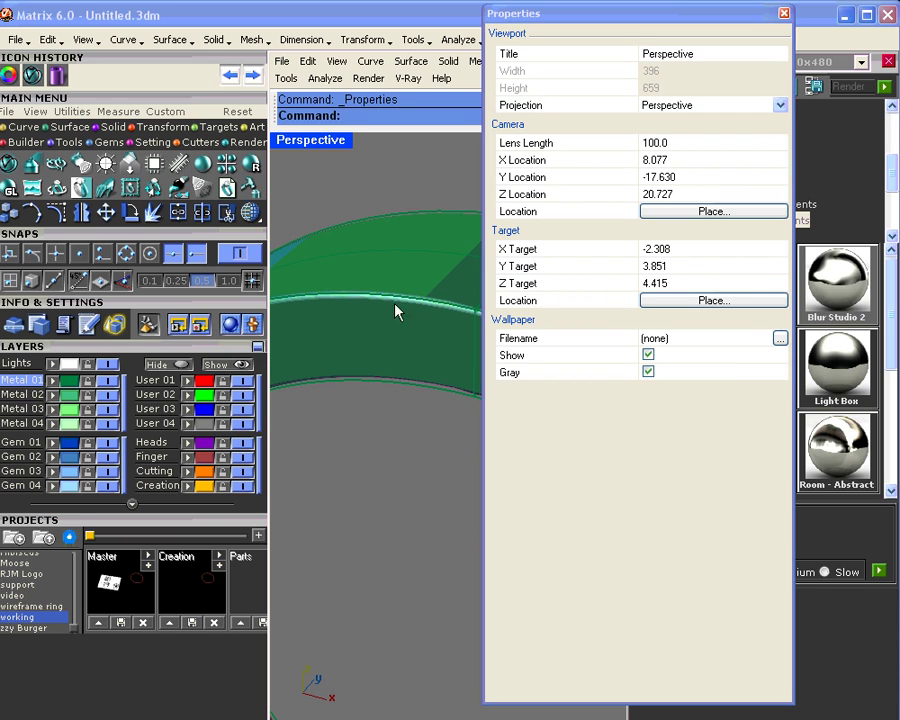
right_click_drag(378, 326, 422, 318)
Step: Set the ring's edge softening amount to 0.500 and check the result
left_click(430, 275)
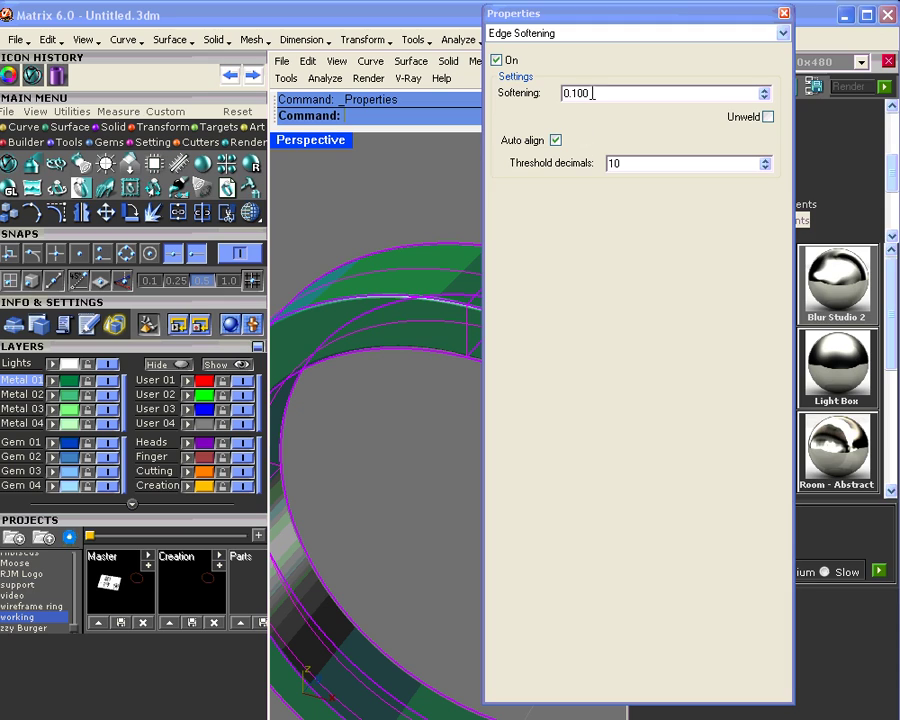
left_click_drag(588, 93, 571, 93)
type("5")
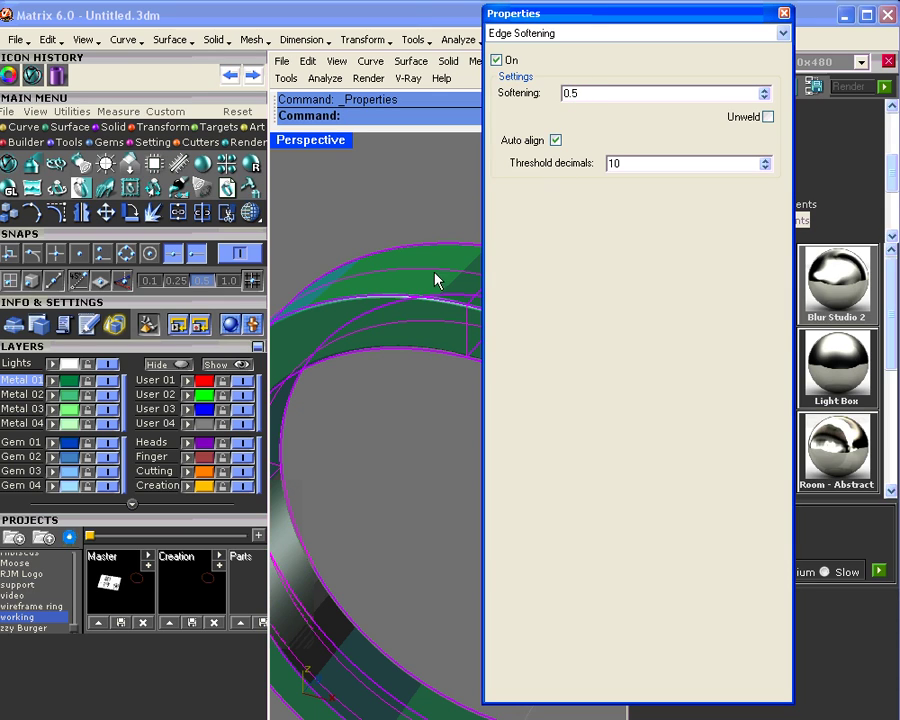
left_click(440, 208)
scroll(436, 295, "up", 5)
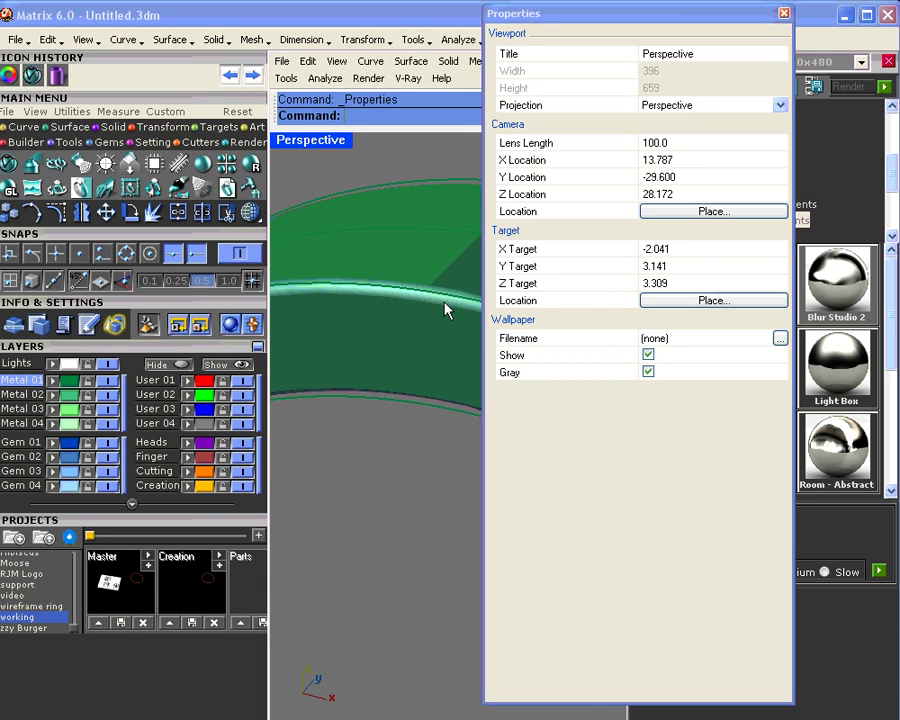
left_click(423, 255)
scroll(422, 257, "down", 2)
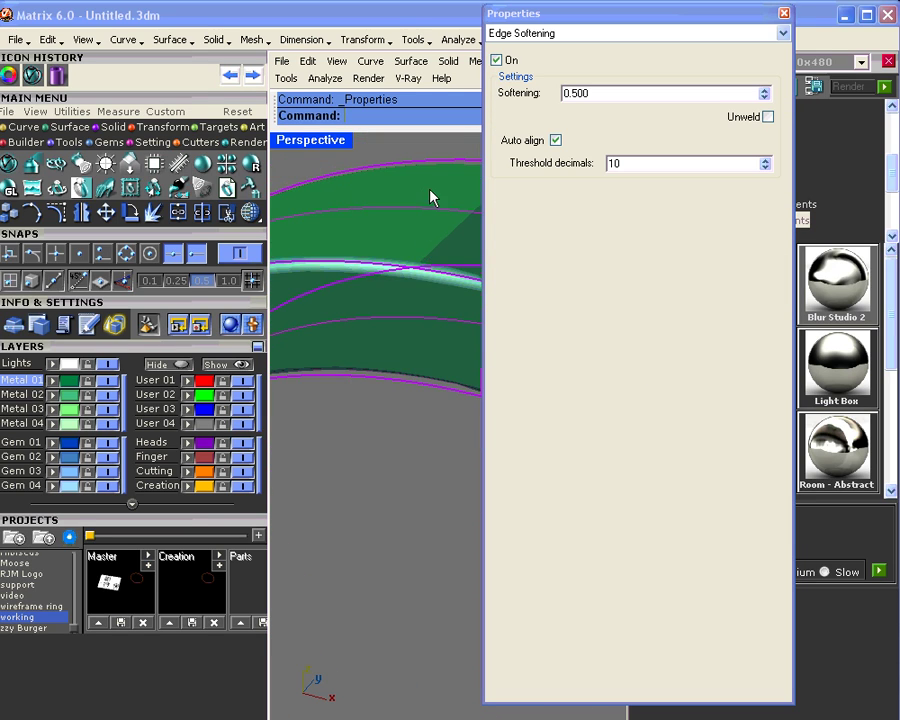
scroll(415, 352, "down", 3)
left_click(415, 350)
Step: Raise the ring's edge softening amount to 1.000
left_click(438, 211)
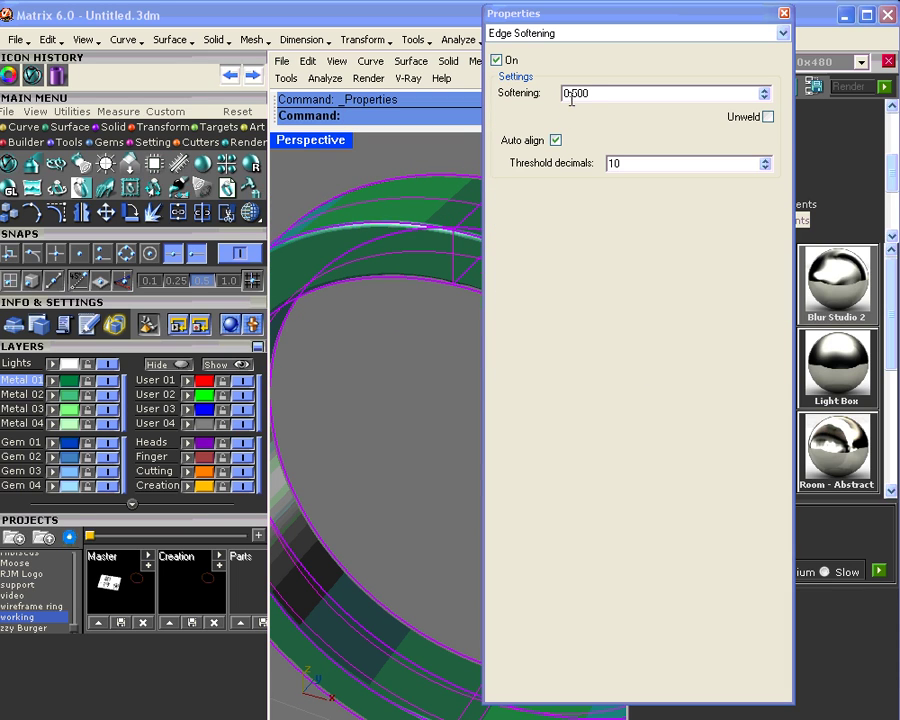
left_click_drag(584, 92, 552, 96)
type("1")
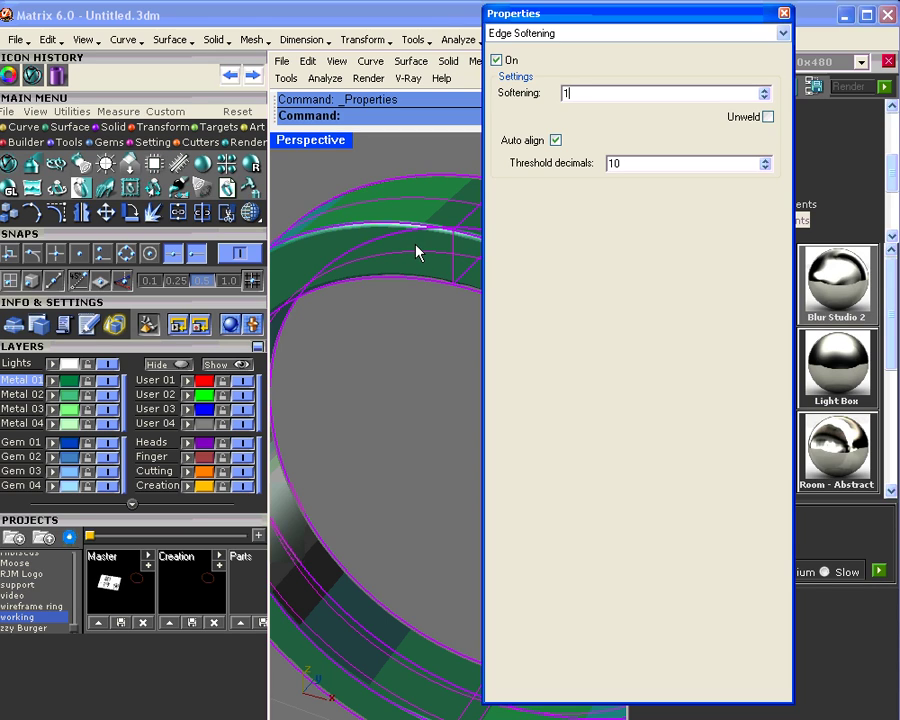
left_click(635, 162)
left_click(428, 331)
Step: Zoom and orbit around the ring to inspect the softened edge up close
scroll(410, 237, "up", 5)
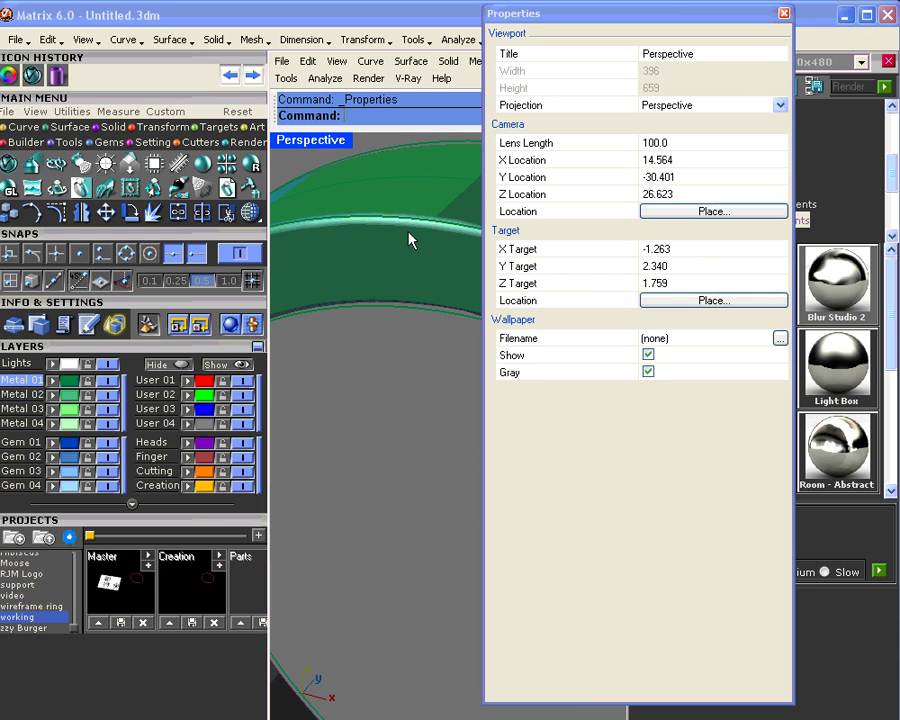
right_click_drag(410, 237, 378, 400)
scroll(378, 352, "down", 3)
scroll(390, 362, "up", 3)
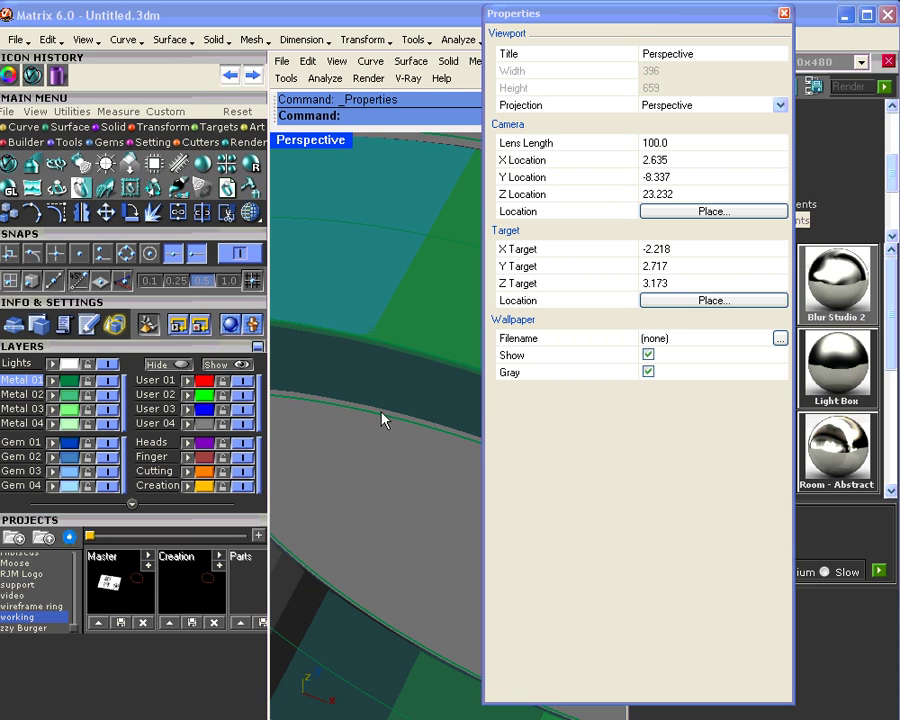
scroll(376, 372, "down", 3)
right_click_drag(378, 374, 398, 398)
Step: Close Object Properties and render the softened ring in V-Ray, picking it at the prompt
left_click(784, 14)
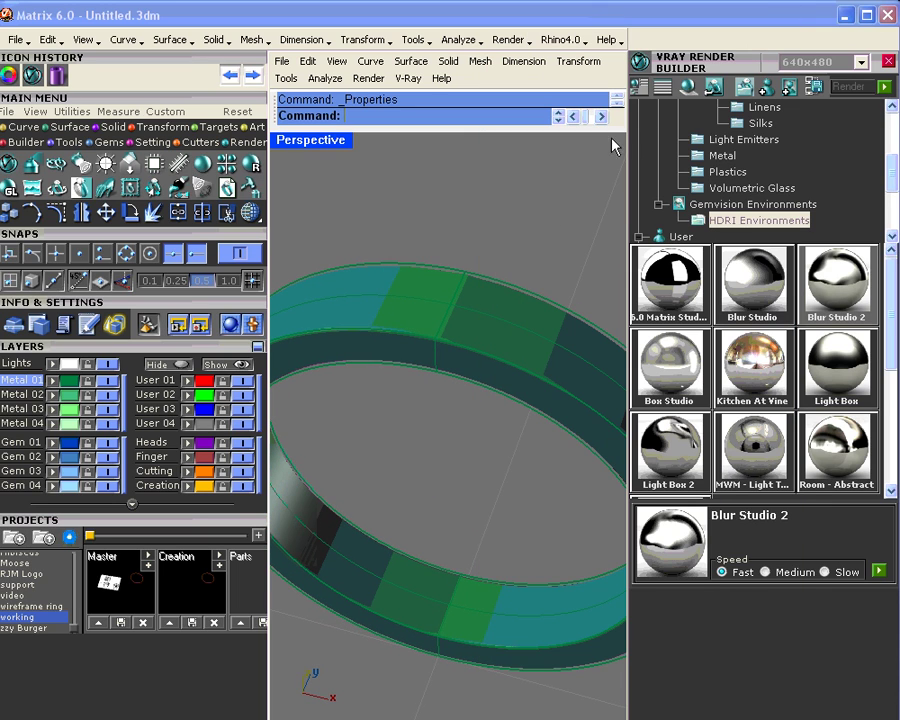
right_click_drag(492, 309, 458, 358)
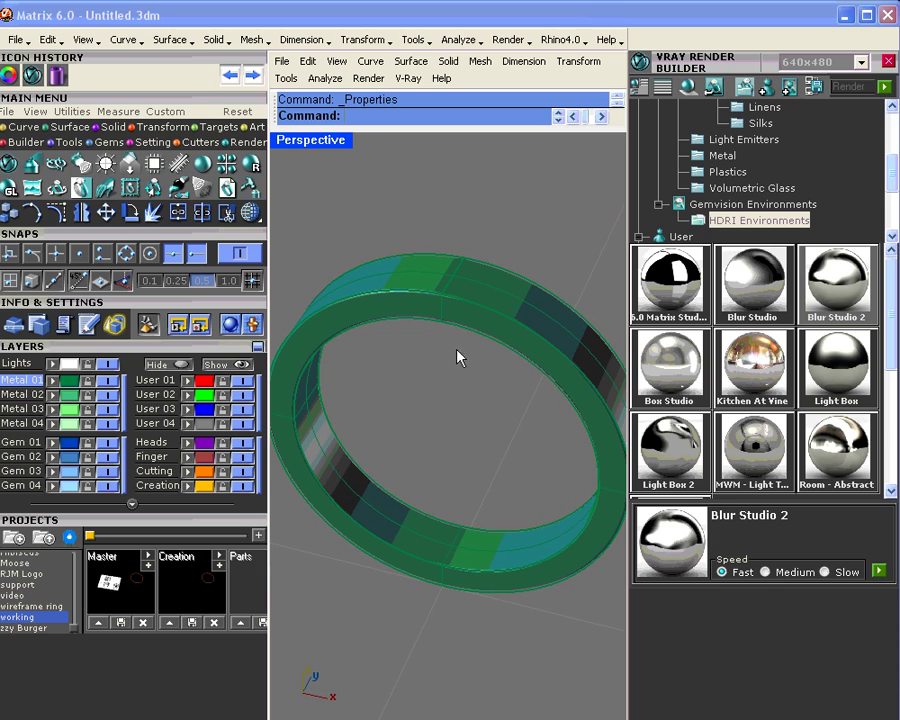
left_click(884, 87)
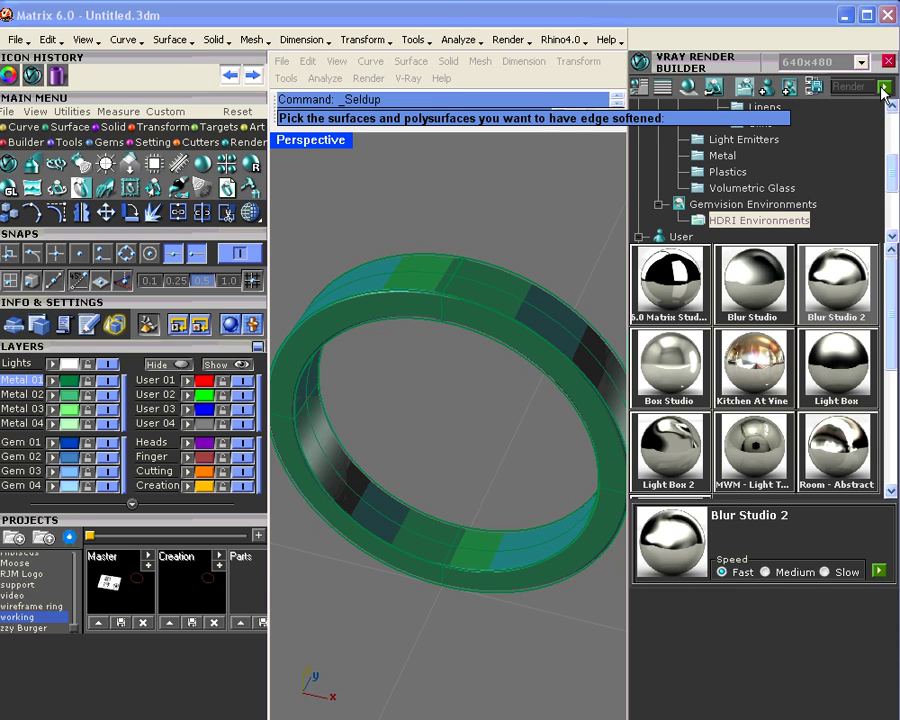
left_click(498, 329)
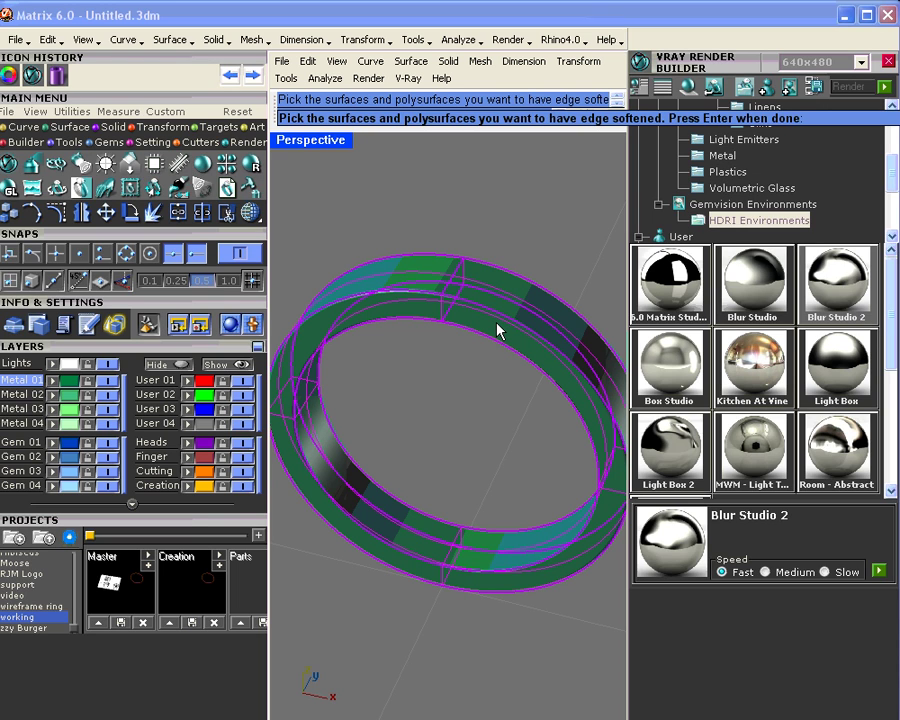
key("Return")
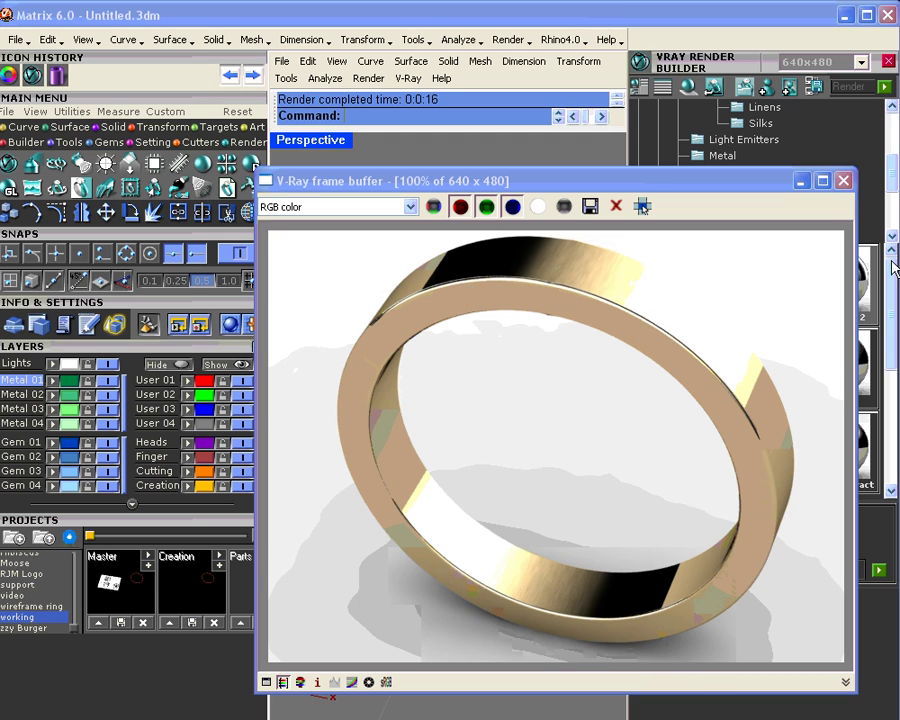
Step: Close the V-Ray frame buffer and scroll the Projects thumbnail strip
left_click(843, 181)
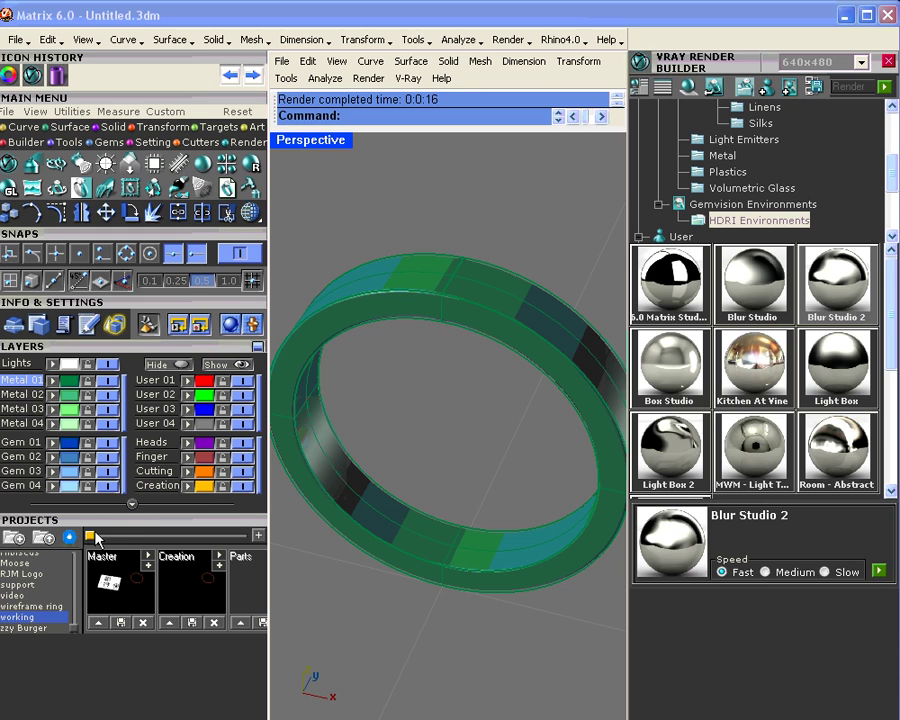
left_click_drag(88, 536, 249, 541)
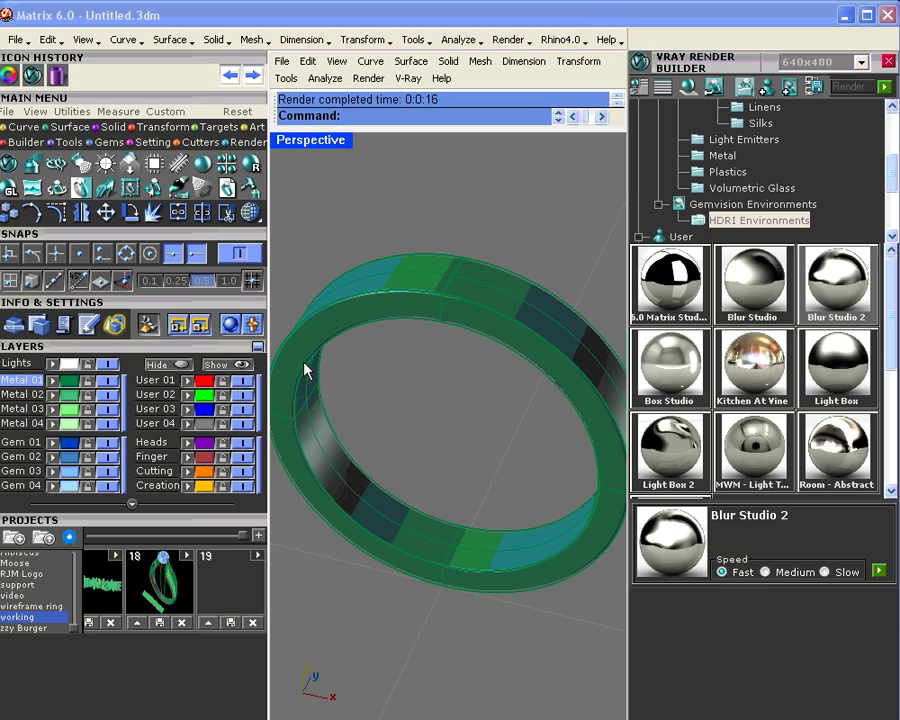
Step: Extract the ring's softened-edge mesh with ExtractSoftenedEdgeMesh and drag it below the ring
left_click(476, 291)
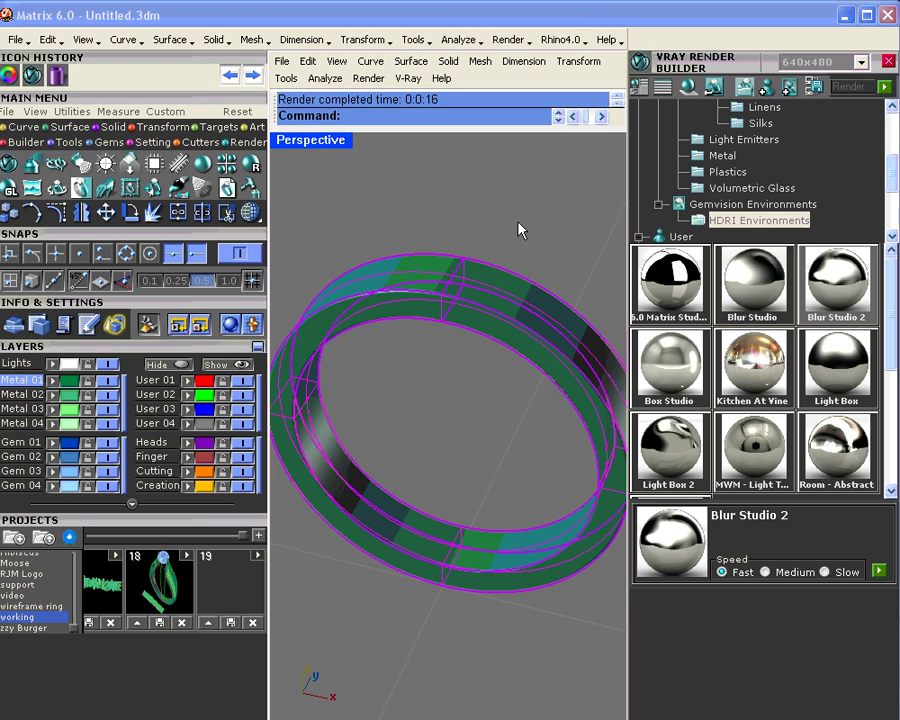
type("ExtractBadSrf")
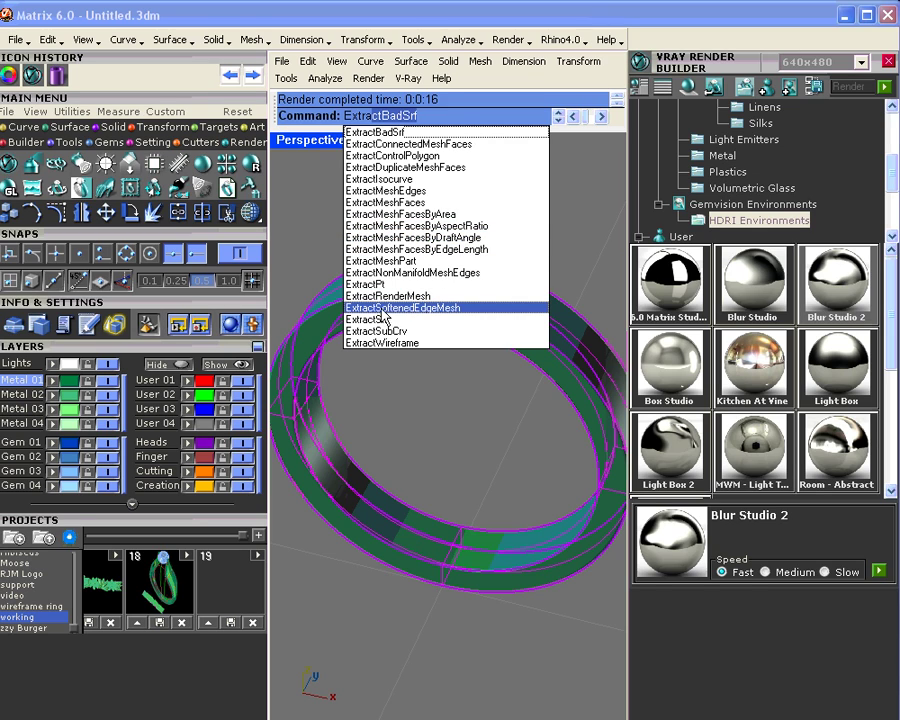
left_click(436, 308)
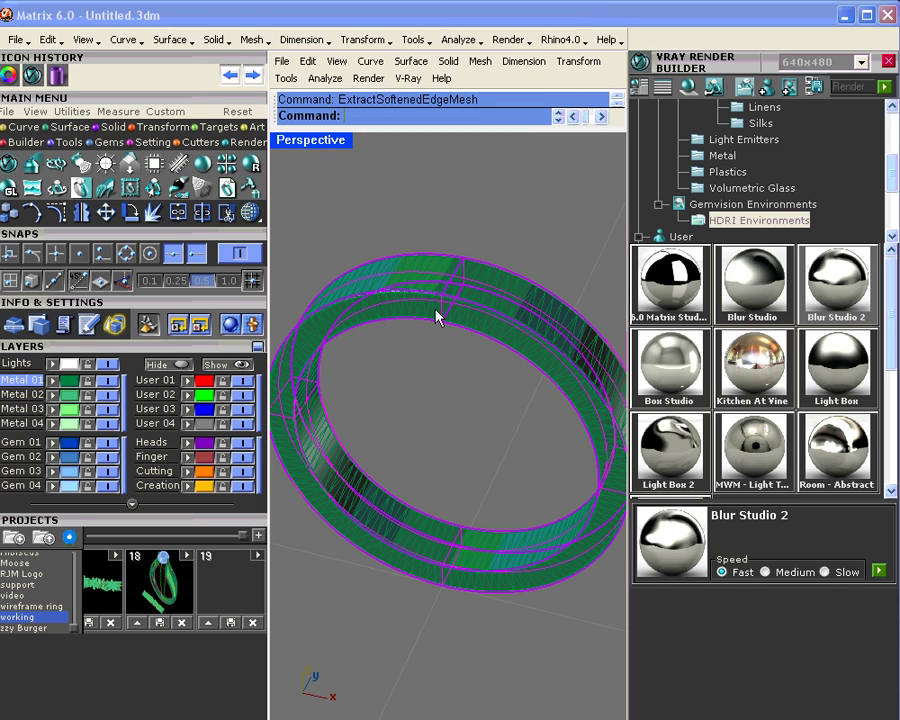
left_click(505, 327)
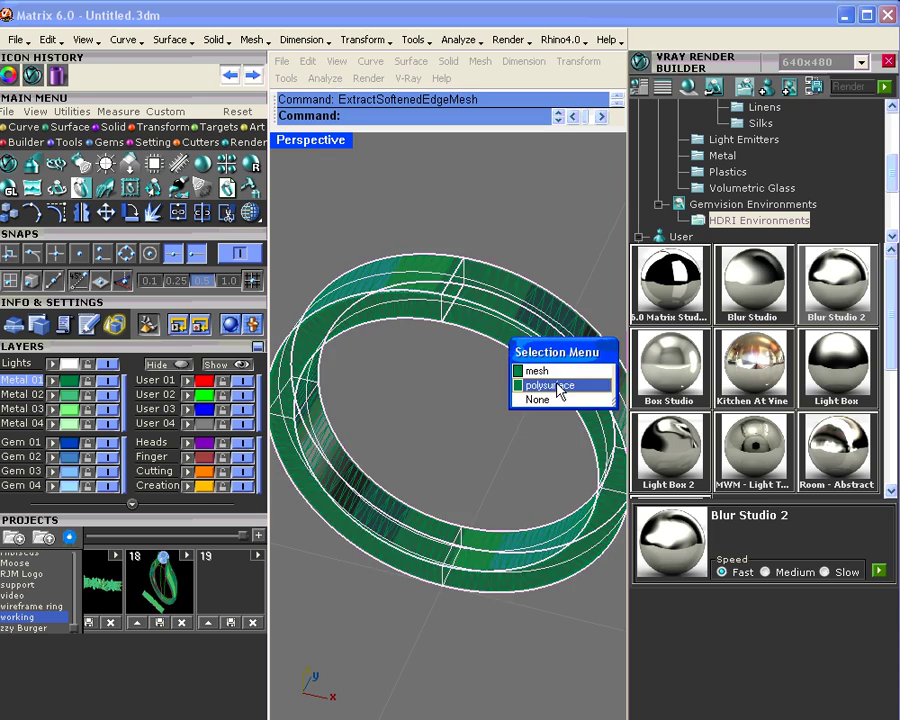
left_click(530, 372)
left_click_drag(513, 327, 494, 367)
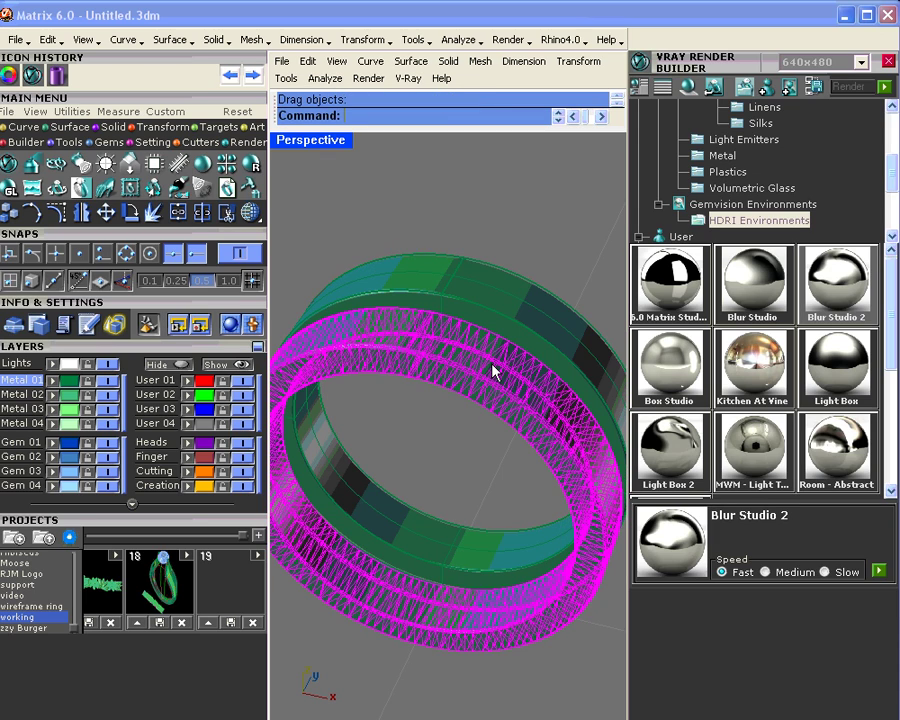
left_click(557, 267)
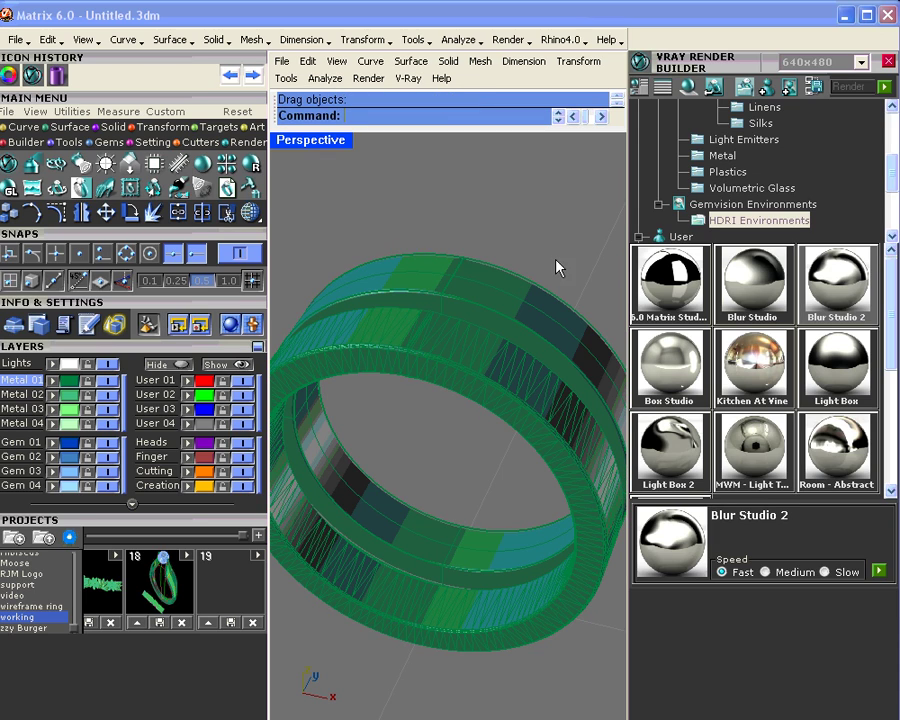
Step: Uncheck Edge Softening On for the original ring in its Properties (F3)
left_click(500, 310)
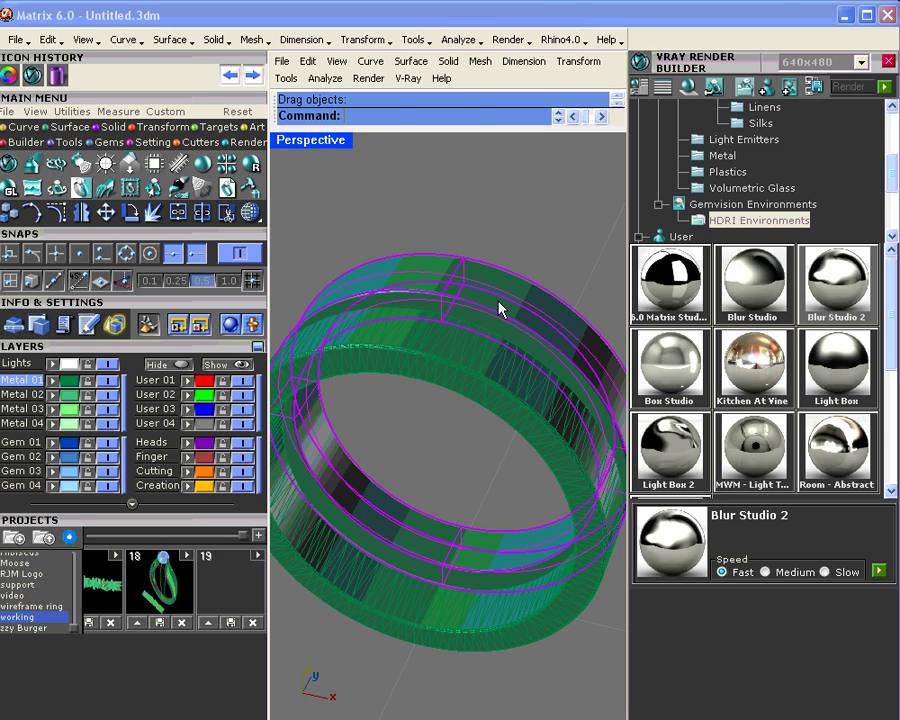
key("F3")
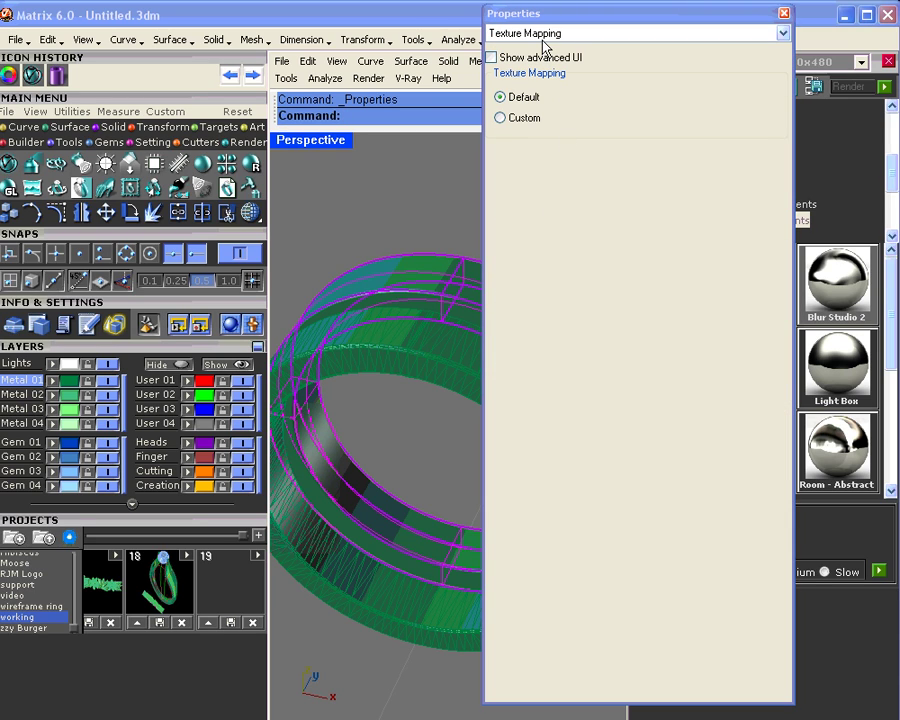
left_click(552, 33)
left_click(544, 84)
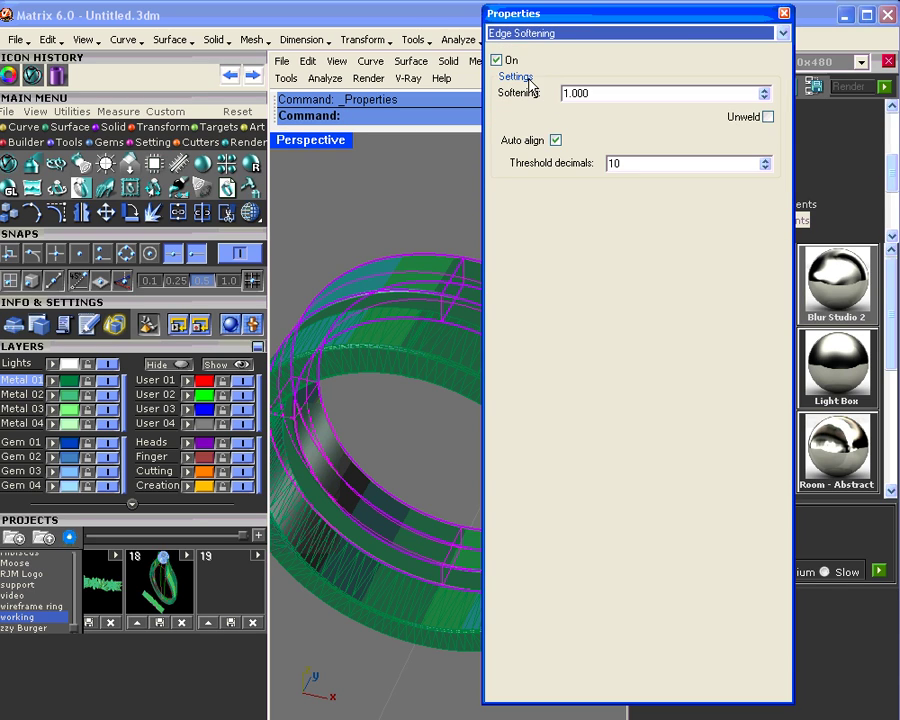
left_click(497, 60)
left_click(784, 13)
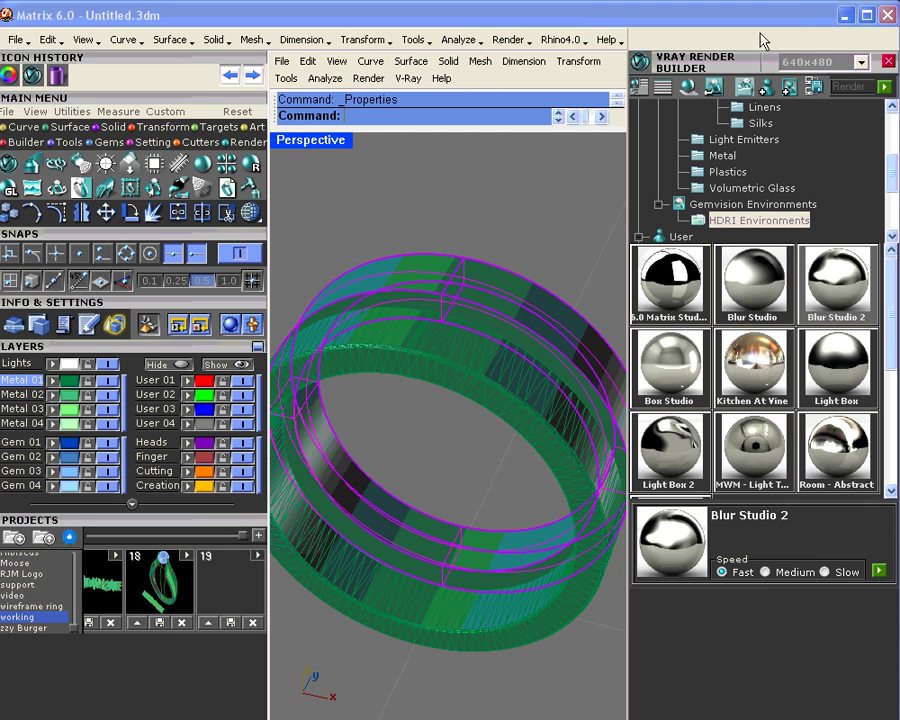
left_click(500, 237)
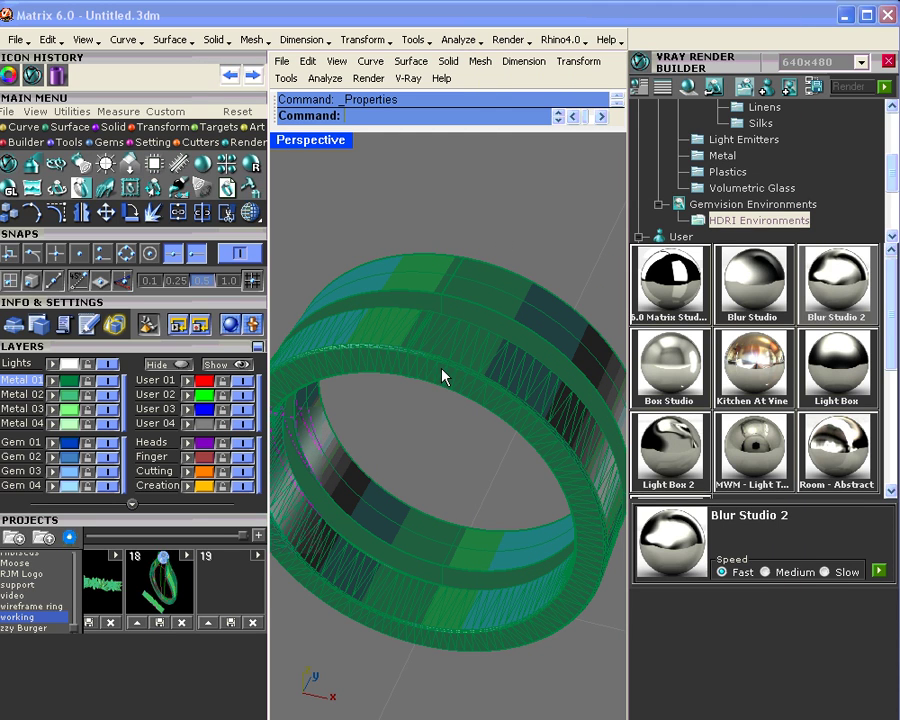
Step: Zoom and reselect the ring to check its edge softening state
scroll(443, 377, "up", 6)
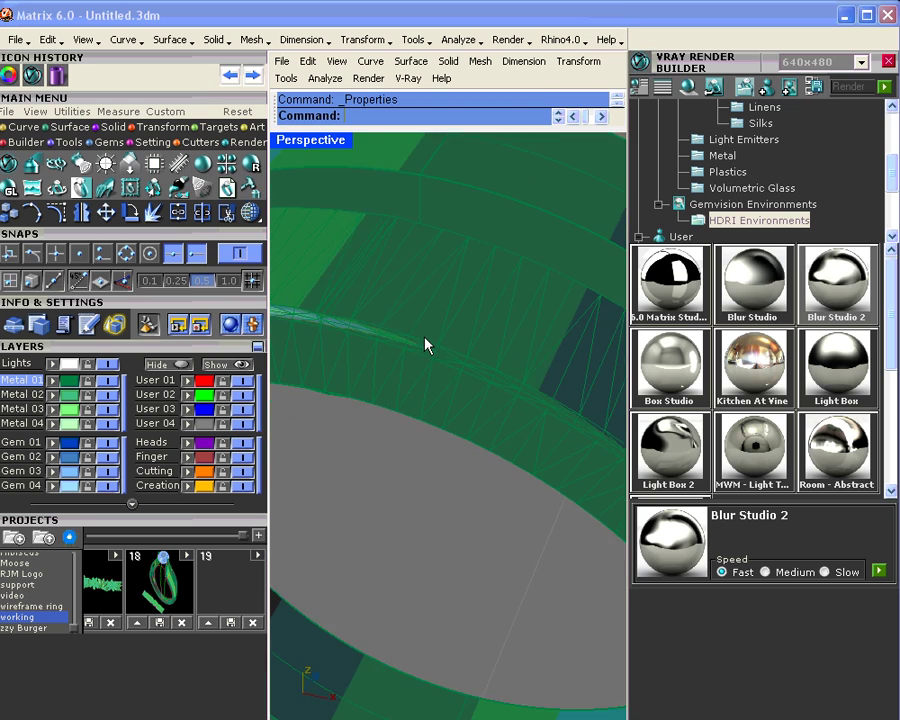
scroll(425, 345, "down", 6)
left_click(455, 357)
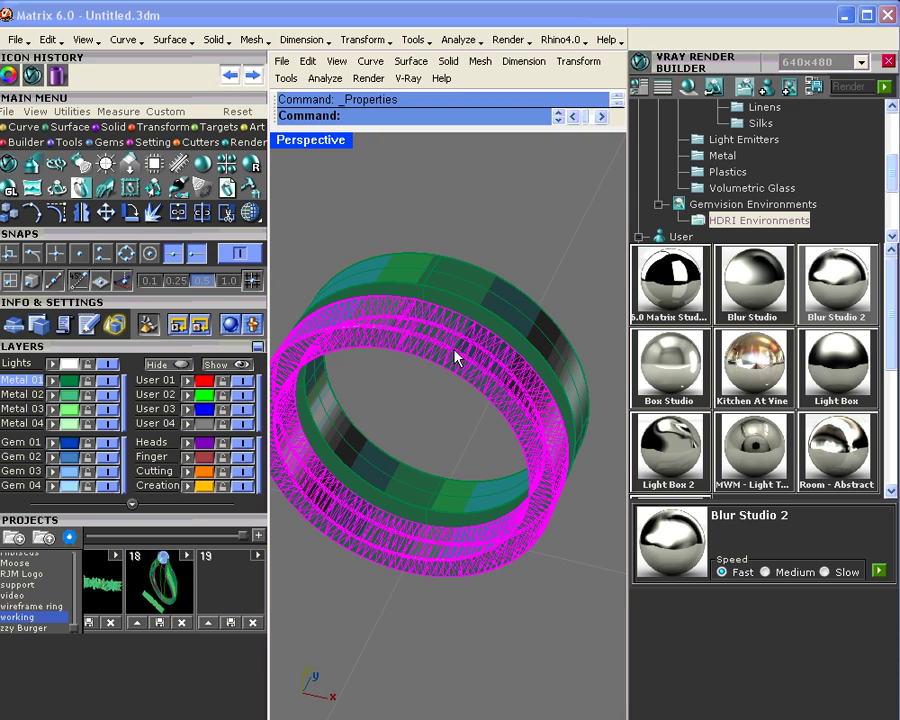
left_click(500, 245)
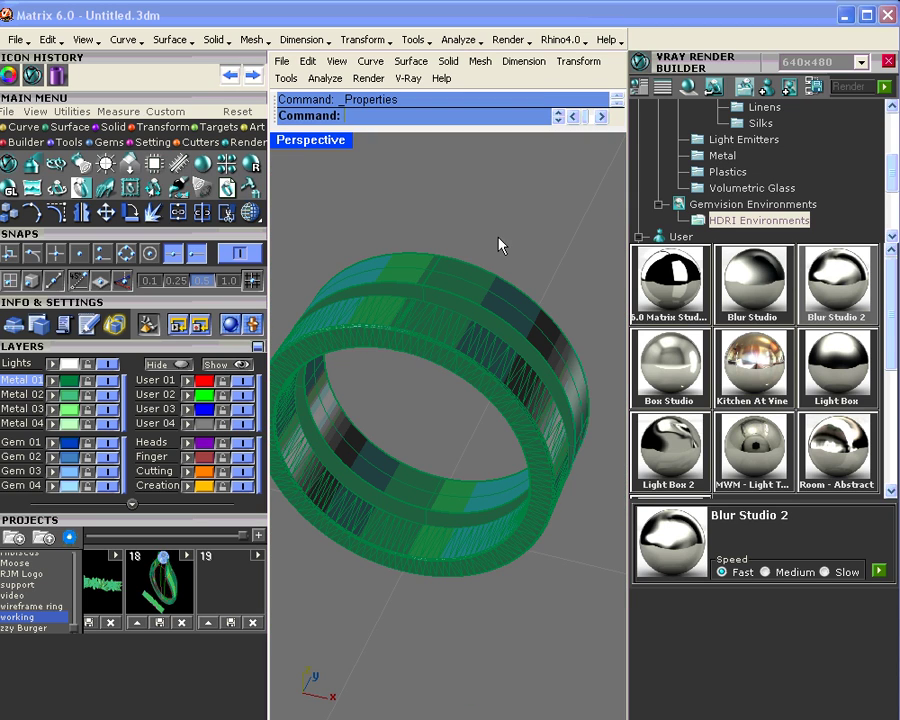